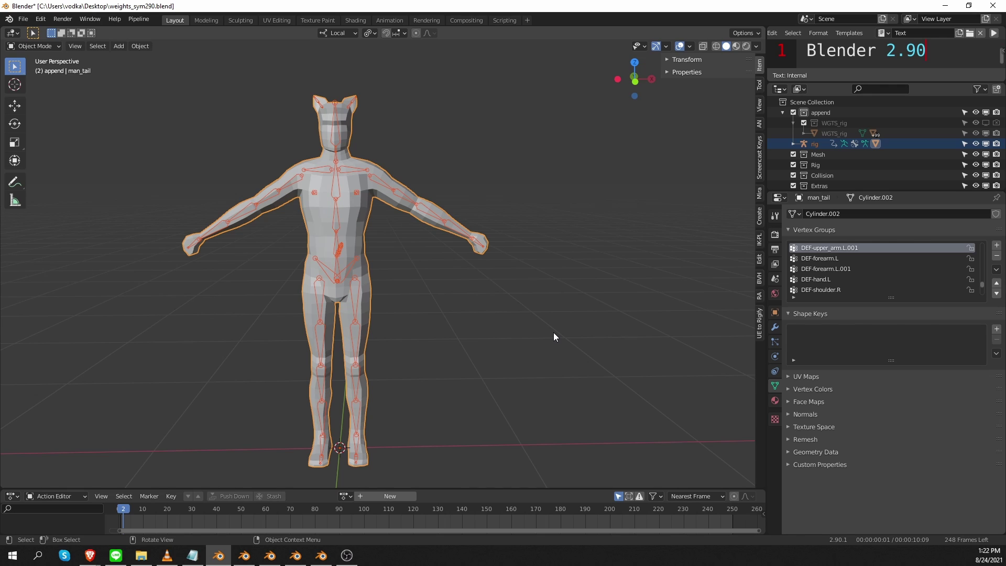
Orbit the view slightly and put man_tail into Weight Paint mode.
{"action": "middle_click_drag", "start_coordinate": [529, 299], "coordinate": [418, 225]}
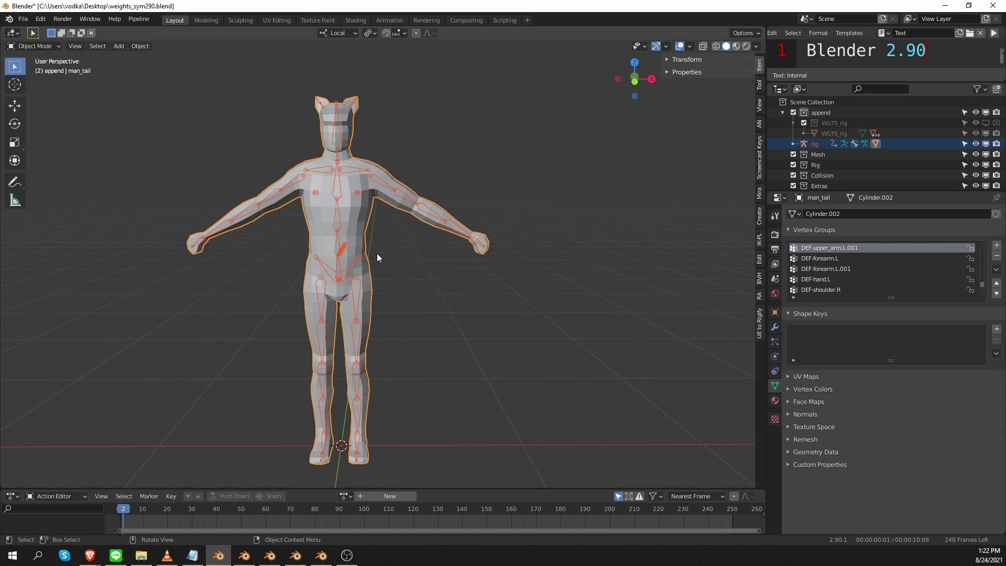
{"action": "key", "text": "ctrl+Tab"}
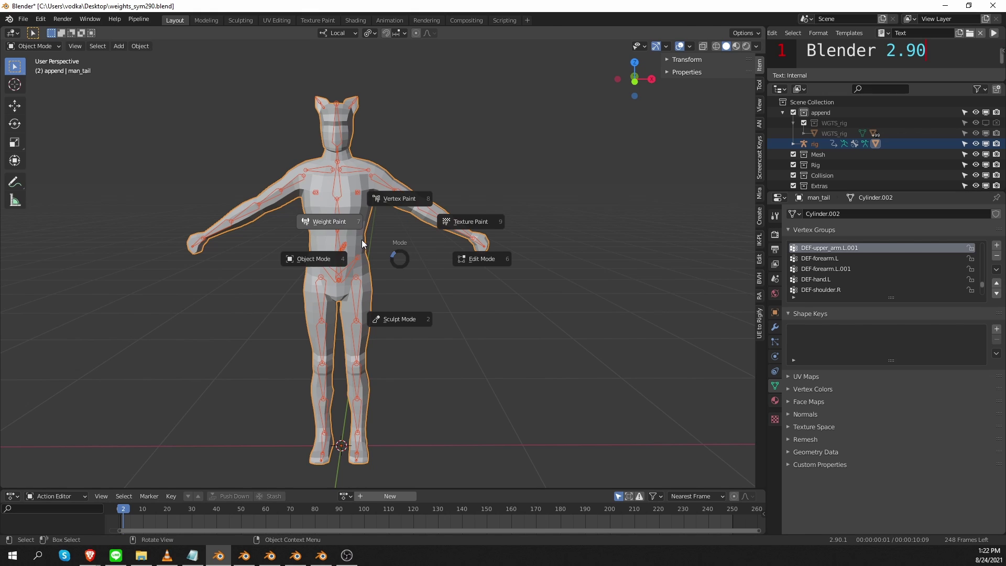
{"action": "left_click", "coordinate": [361, 243]}
{"action": "left_click", "coordinate": [292, 213], "text": "ctrl"}
{"action": "left_click", "coordinate": [432, 250], "text": "ctrl"}
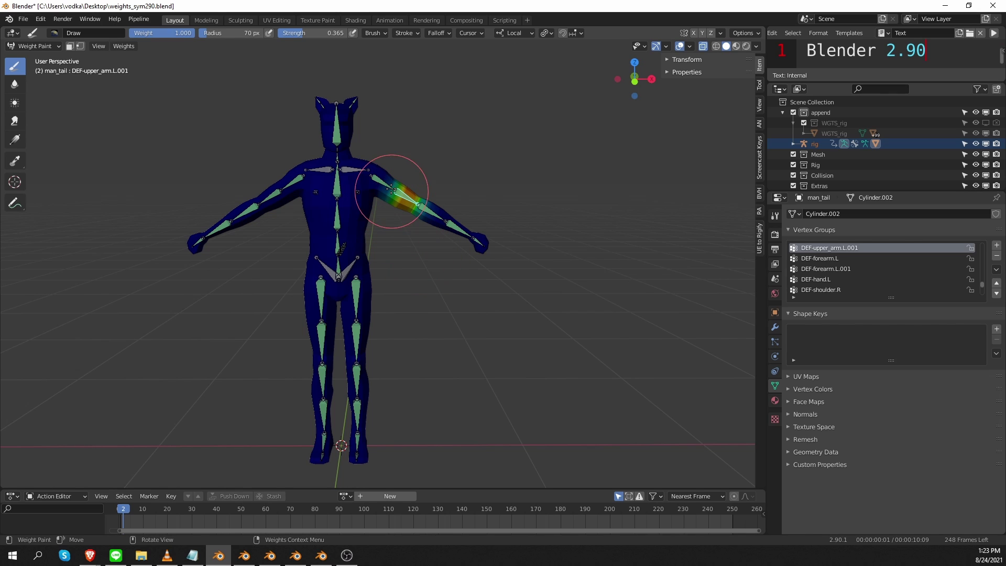
Paint the shoulder and upper arm, view DEF-upper_arm.R.001 weights, and begin reverting the file.
{"action": "left_click_drag", "start_coordinate": [386, 193], "coordinate": [376, 179]}
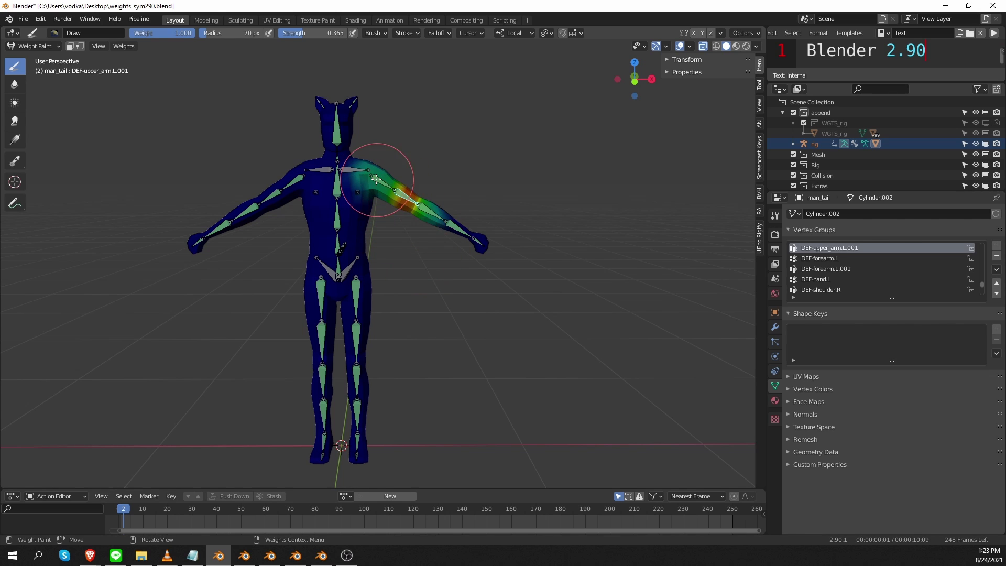
{"action": "left_click", "coordinate": [272, 210], "text": "ctrl"}
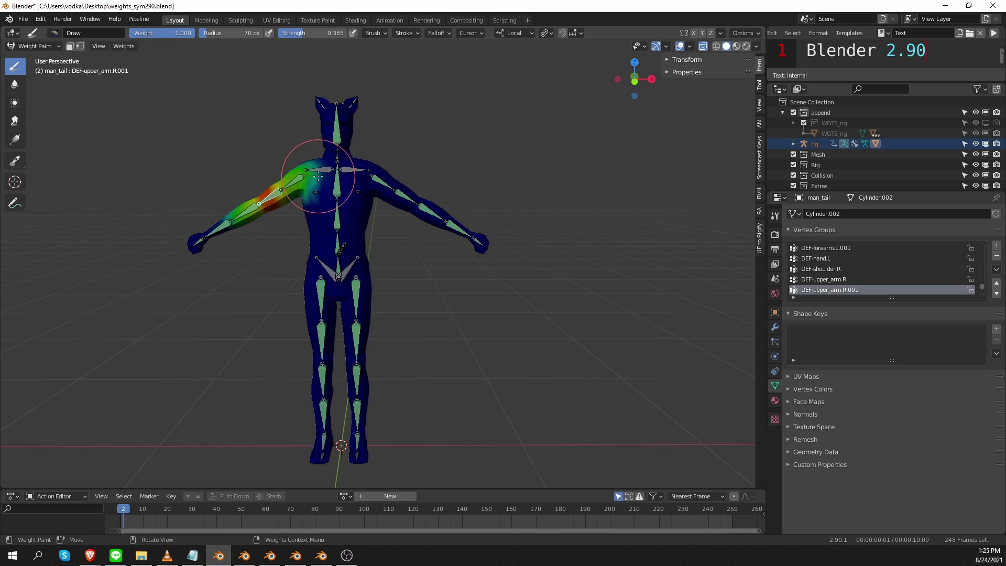
{"action": "left_click", "coordinate": [23, 19]}
Confirm the revert, highlight the Blender 2.90 label, and return man_tail to Weight Paint mode.
{"action": "left_click", "coordinate": [33, 75]}
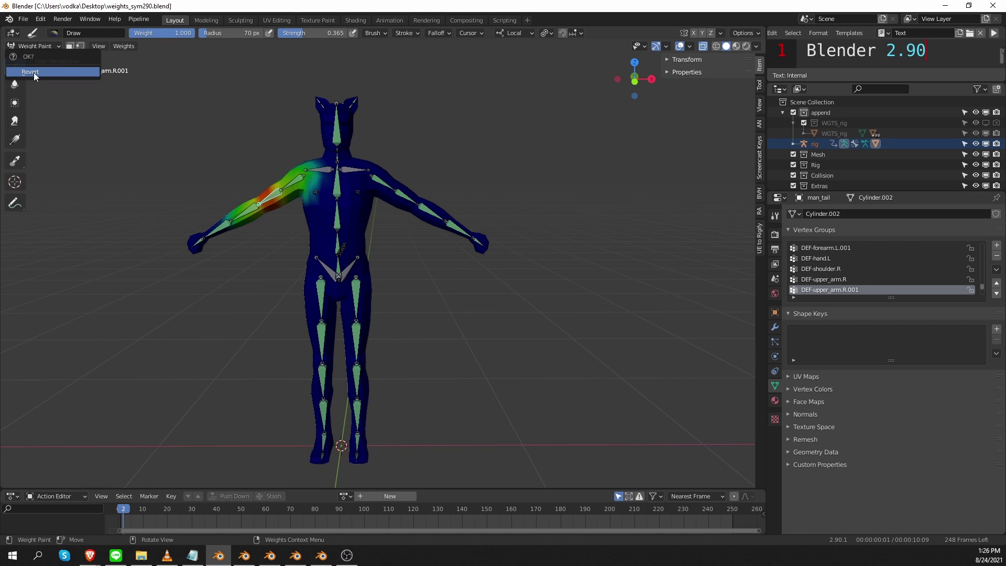
{"action": "left_click", "coordinate": [34, 72]}
{"action": "left_click_drag", "start_coordinate": [806, 51], "coordinate": [926, 50]}
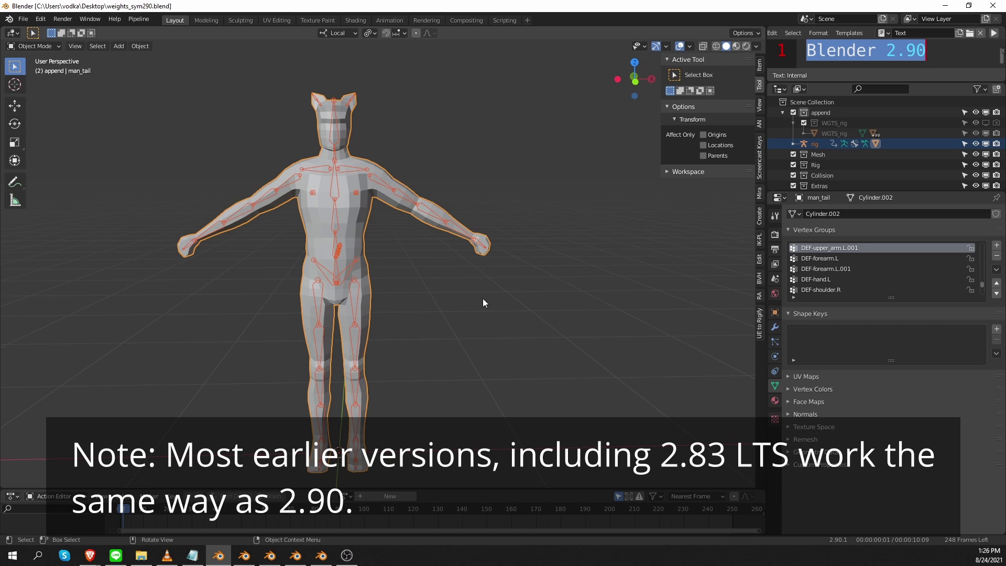
{"action": "key", "text": "ctrl+Tab"}
{"action": "left_click", "coordinate": [411, 258]}
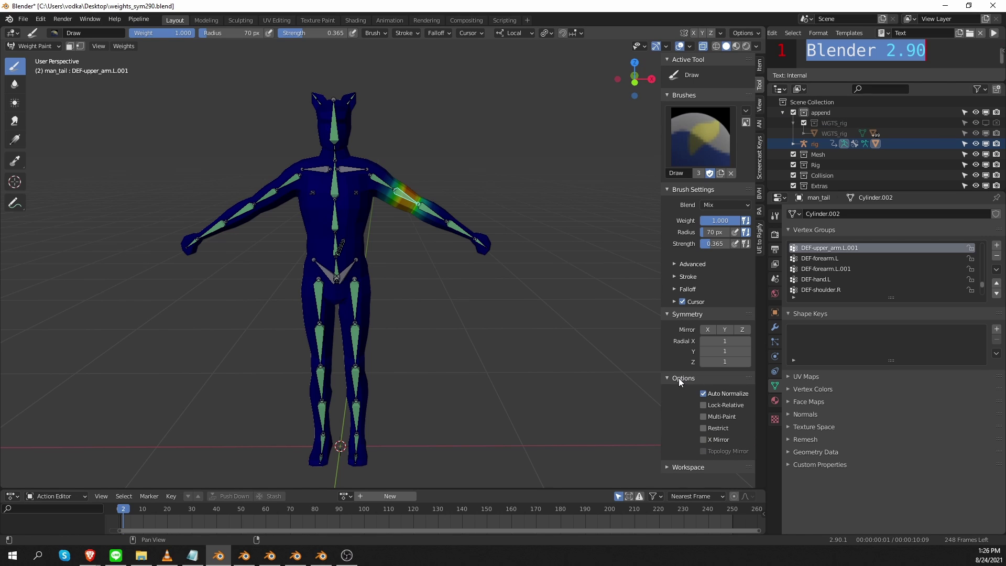
Try X Mirror, then use Symmetry Mirror X and paint the upper arm onto both arms.
{"action": "left_click", "coordinate": [703, 441]}
{"action": "left_click", "coordinate": [702, 440]}
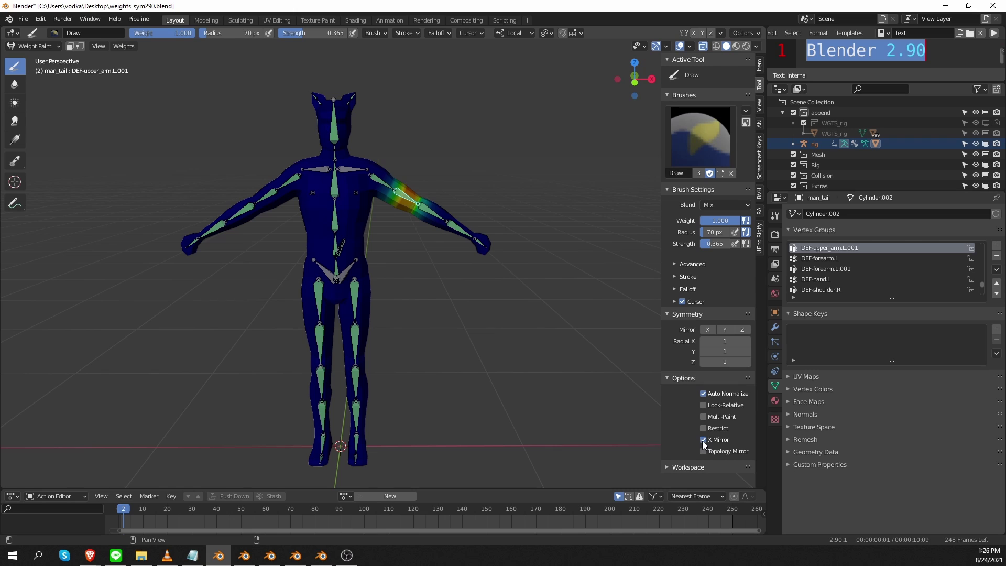
{"action": "left_click", "coordinate": [708, 329]}
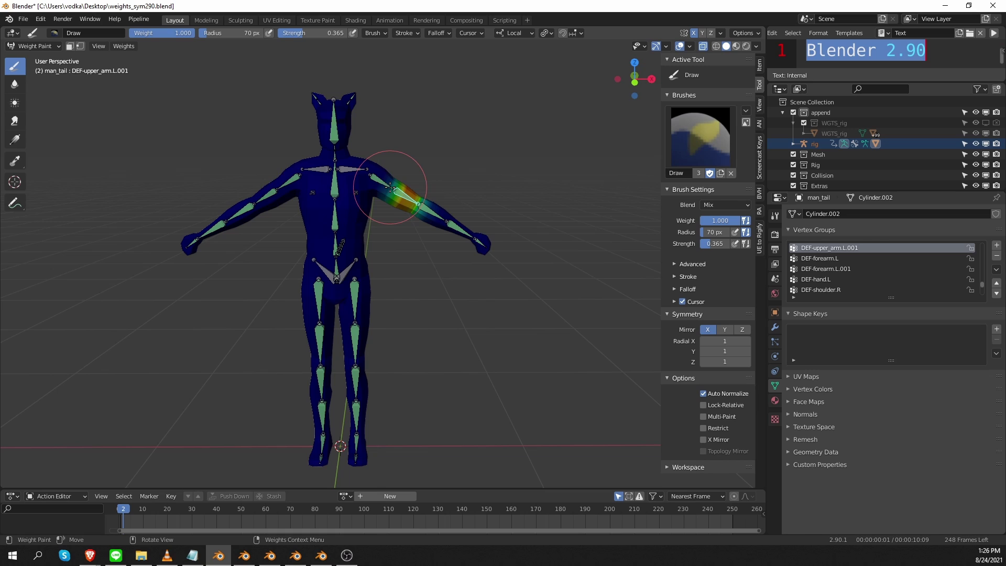
{"action": "left_click_drag", "start_coordinate": [390, 188], "coordinate": [382, 180]}
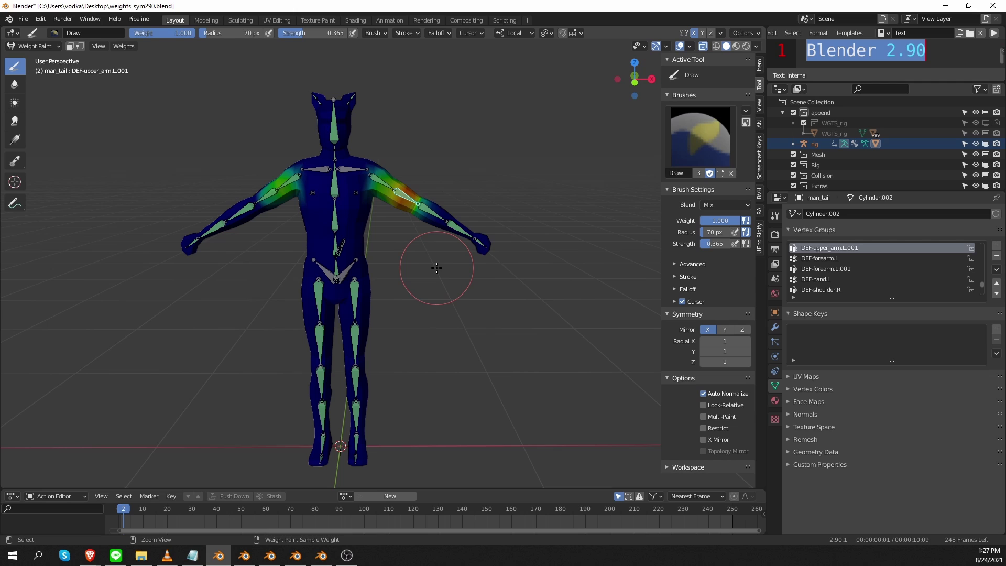
Undo the mirrored strokes and symmetry change, then enable X Mirror.
{"action": "key", "text": "Tab"}
{"action": "key", "text": "Tab"}
{"action": "key", "text": "ctrl+z"}
{"action": "key", "text": "ctrl+z"}
{"action": "key", "text": "ctrl+z"}
{"action": "key", "text": "ctrl+z"}
{"action": "key", "text": "ctrl+z"}
{"action": "key", "text": "ctrl+z"}
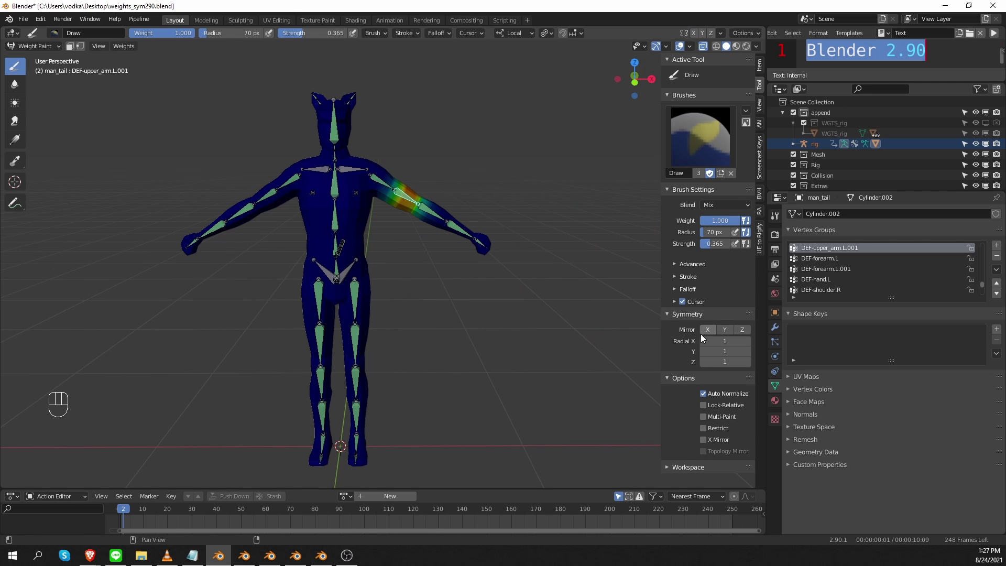
{"action": "left_click", "coordinate": [703, 439]}
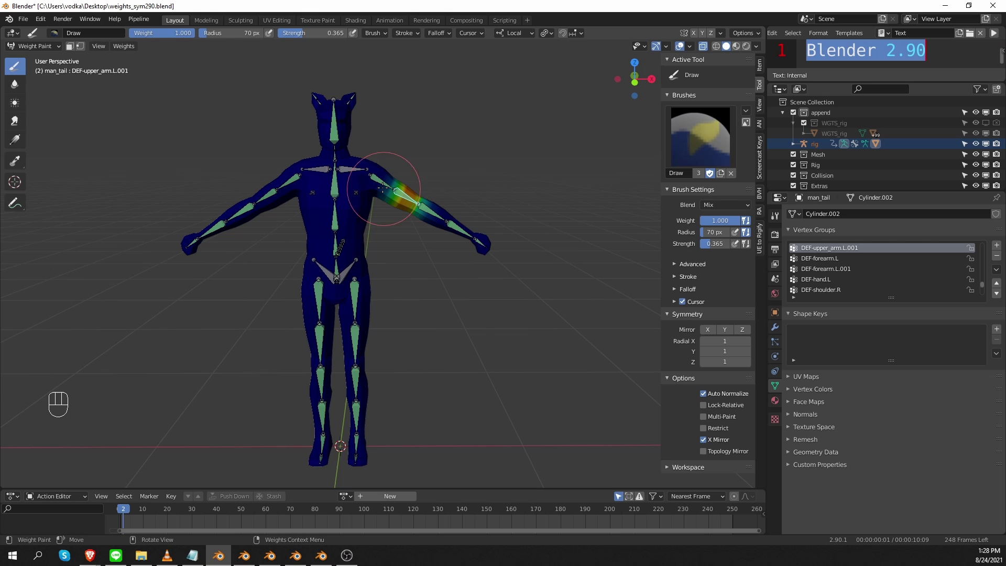
Paint the upper arm and shoulder, then show DEF-upper_arm.R.001's mirrored weights.
{"action": "mouse_move", "coordinate": [384, 189]}
{"action": "left_mouse_down"}
{"action": "mouse_move", "coordinate": [448, 233]}
{"action": "mouse_move", "coordinate": [406, 198]}
{"action": "left_mouse_up"}
{"action": "key", "text": "ctrl"}
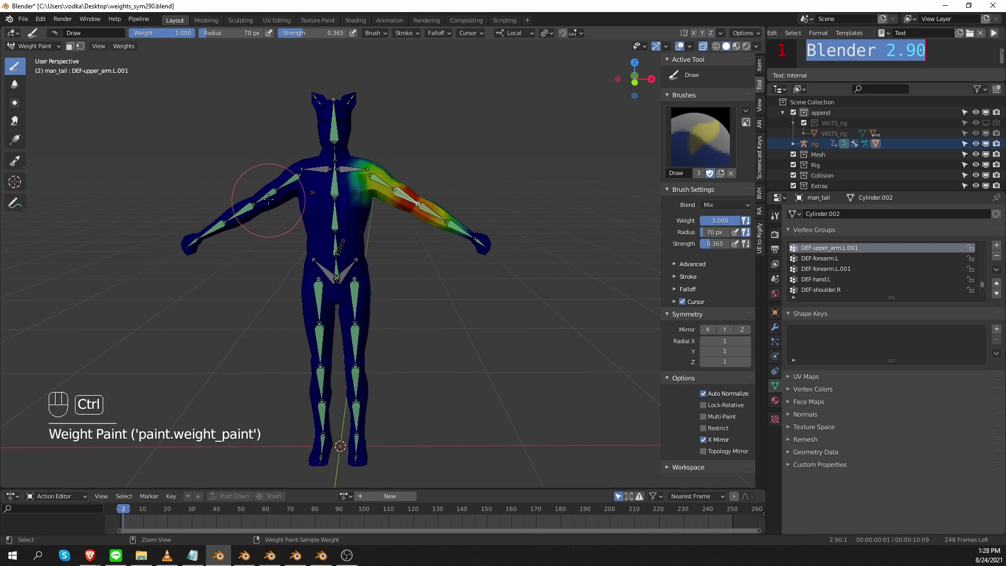
{"action": "left_click", "coordinate": [267, 198], "text": "ctrl"}
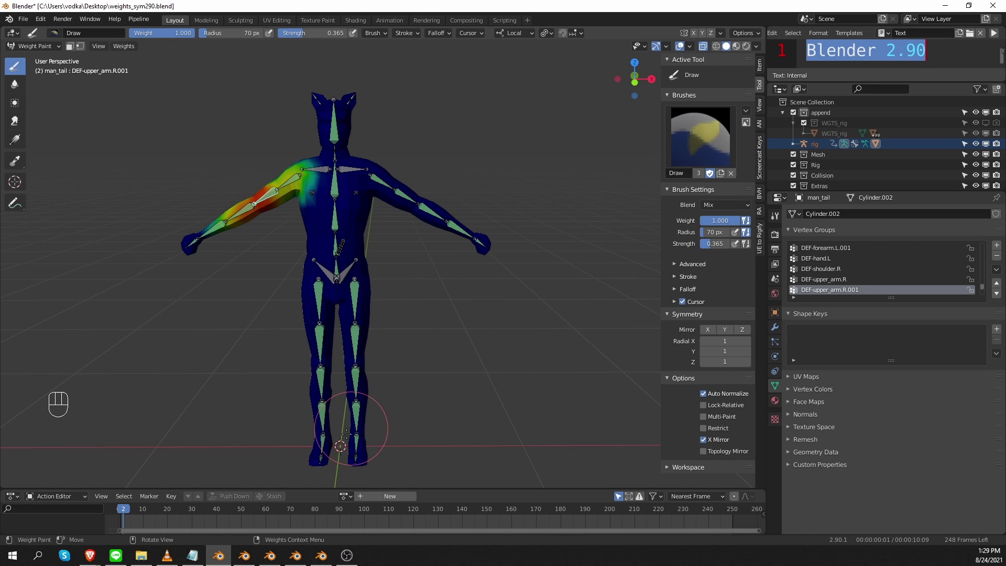
Bring up weights_sym291.blend, highlight its 2.91 label, and enter Weight Paint mode.
{"action": "left_click", "coordinate": [244, 555]}
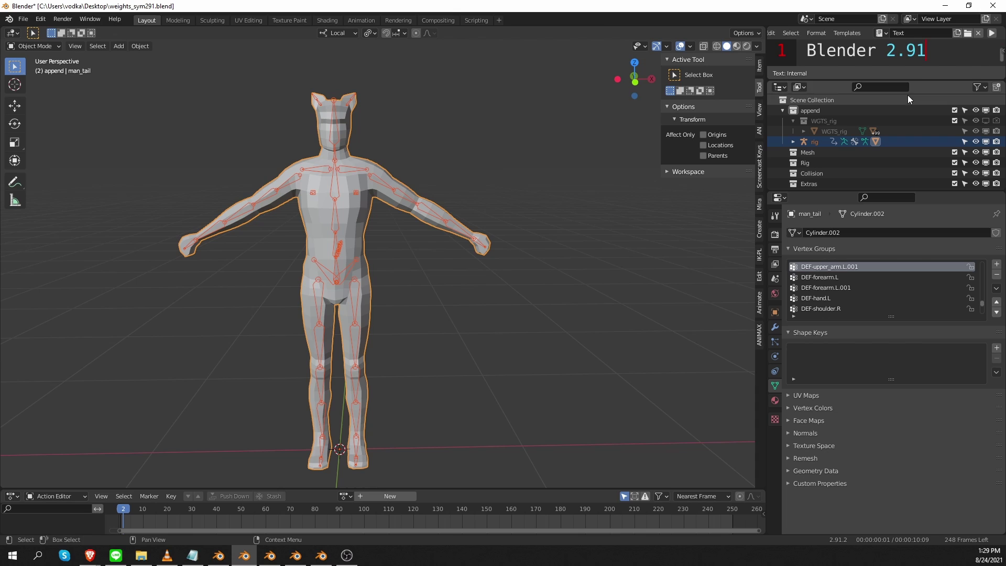
{"action": "left_click_drag", "start_coordinate": [926, 50], "coordinate": [806, 50]}
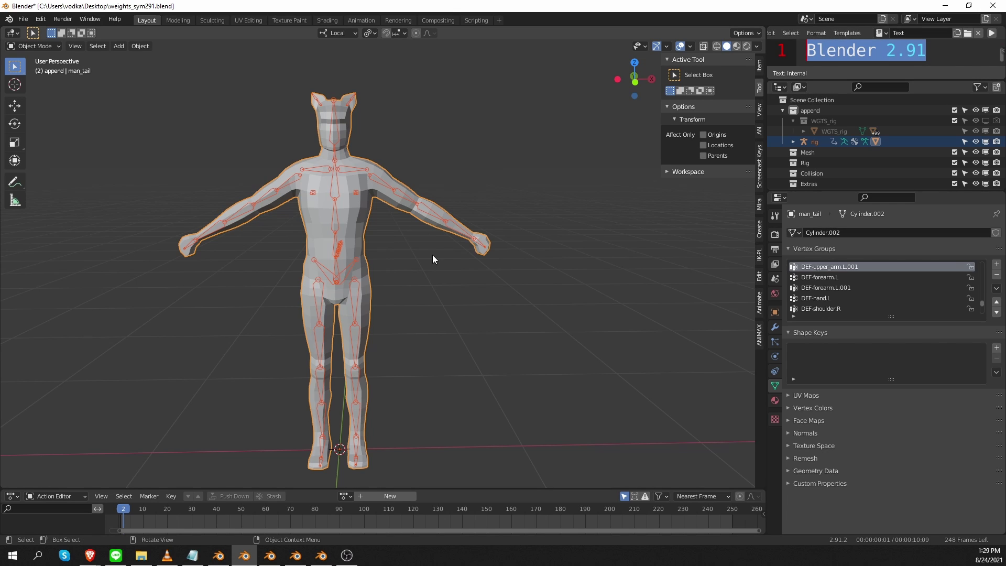
{"action": "key", "text": "ctrl+Tab"}
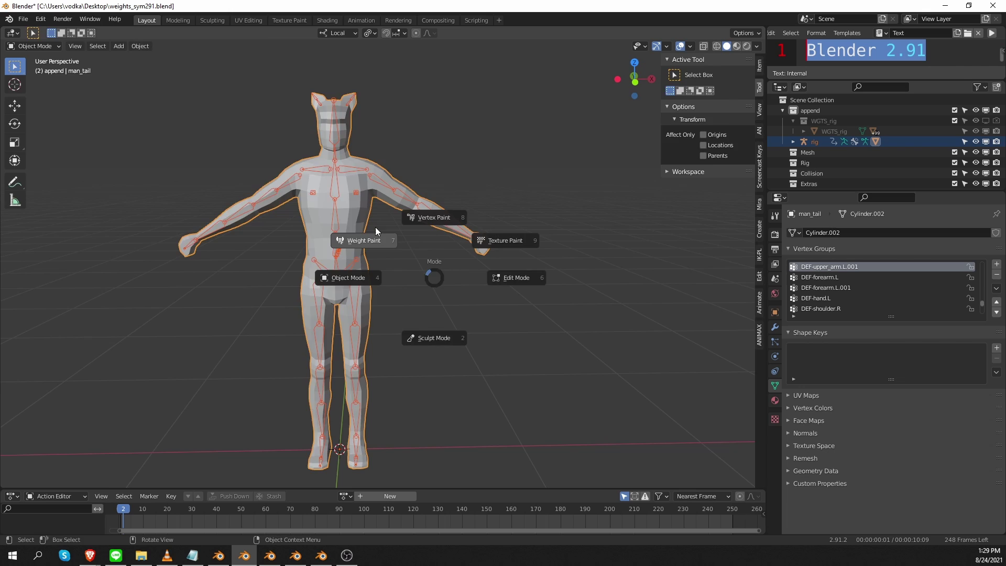
{"action": "left_click", "coordinate": [381, 233]}
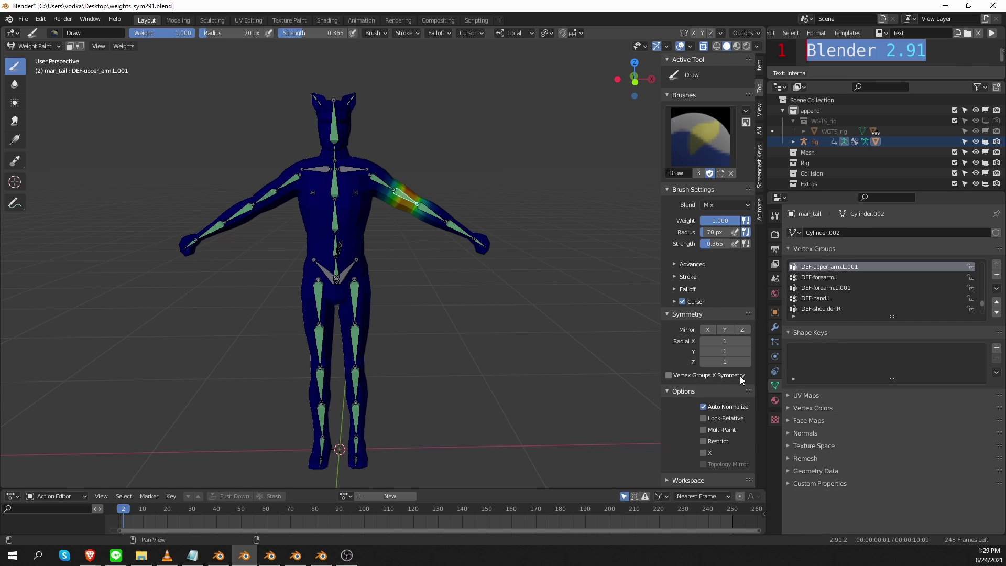
Enable vertex-group X symmetry, paint the left upper arm, and view DEF-upper_arm.R.001.
{"action": "left_click", "coordinate": [671, 377]}
{"action": "left_click_drag", "start_coordinate": [361, 169], "coordinate": [436, 214]}
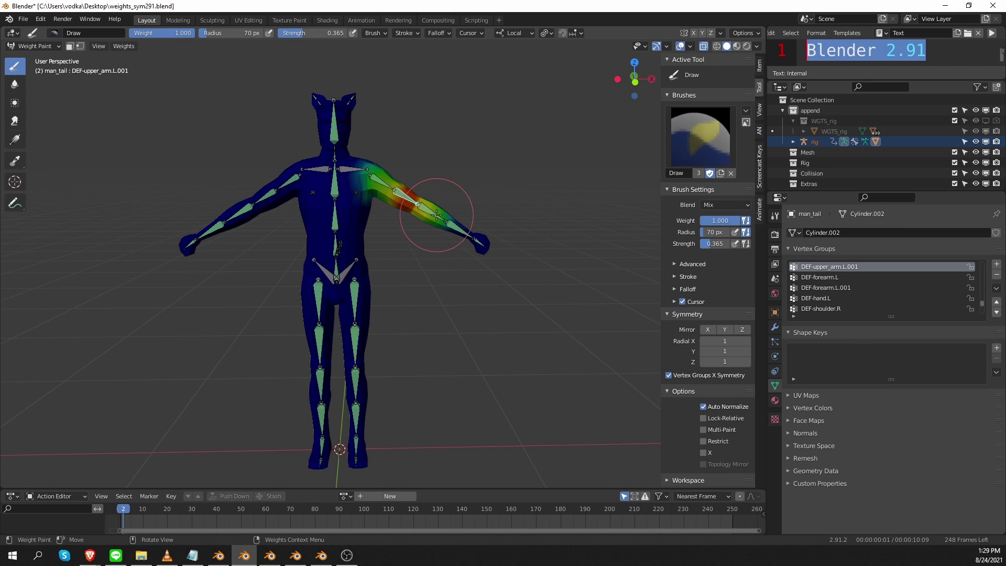
{"action": "left_click", "coordinate": [265, 197], "text": "ctrl"}
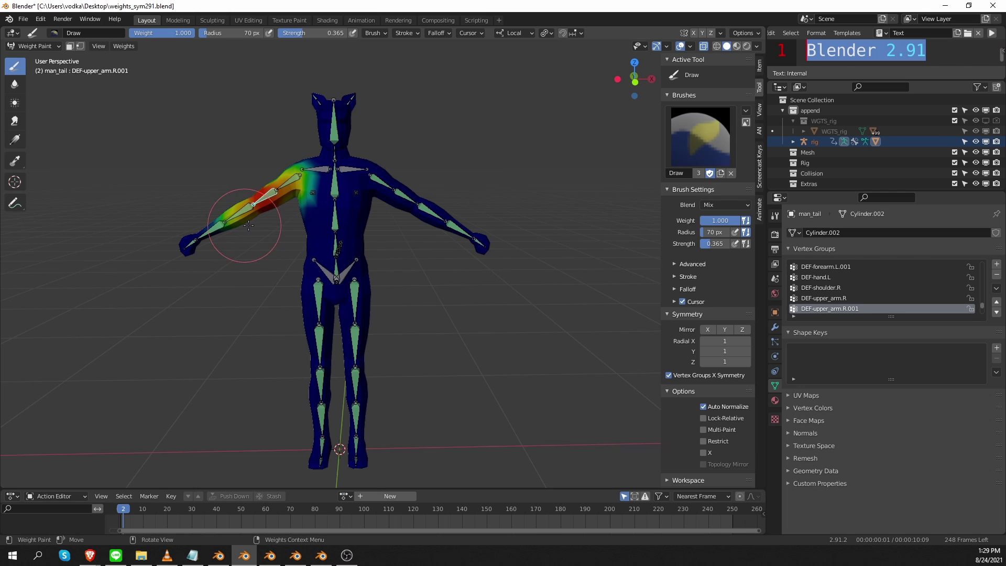
Set brush weight to 0.000, paint the shoulder to zero, and reselect DEF-upper_arm.L.001.
{"action": "left_click_drag", "start_coordinate": [729, 220], "coordinate": [702, 221]}
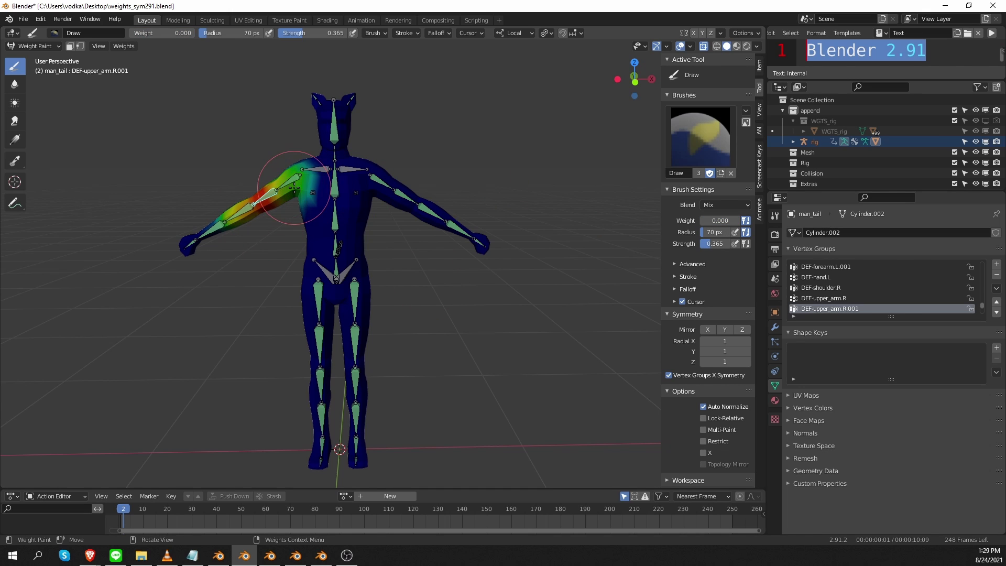
{"action": "mouse_move", "coordinate": [295, 187]}
{"action": "left_mouse_down"}
{"action": "mouse_move", "coordinate": [281, 178]}
{"action": "mouse_move", "coordinate": [304, 189]}
{"action": "left_mouse_up"}
{"action": "left_click", "coordinate": [404, 193], "text": "ctrl"}
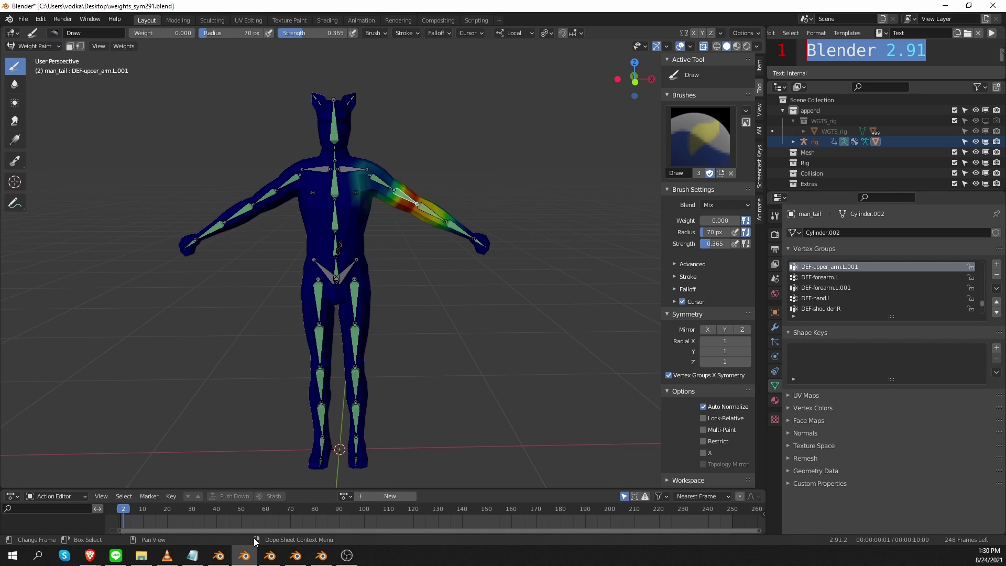
Go from the 2.90 window to the 2.91 file and toggle X mirroring on, then off.
{"action": "left_click", "coordinate": [219, 555]}
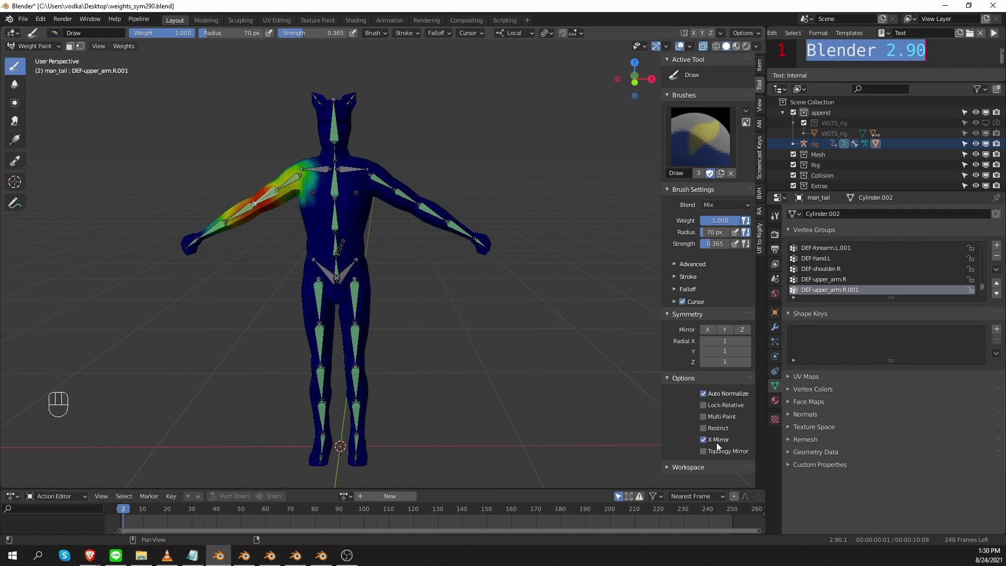
{"action": "left_click", "coordinate": [244, 555]}
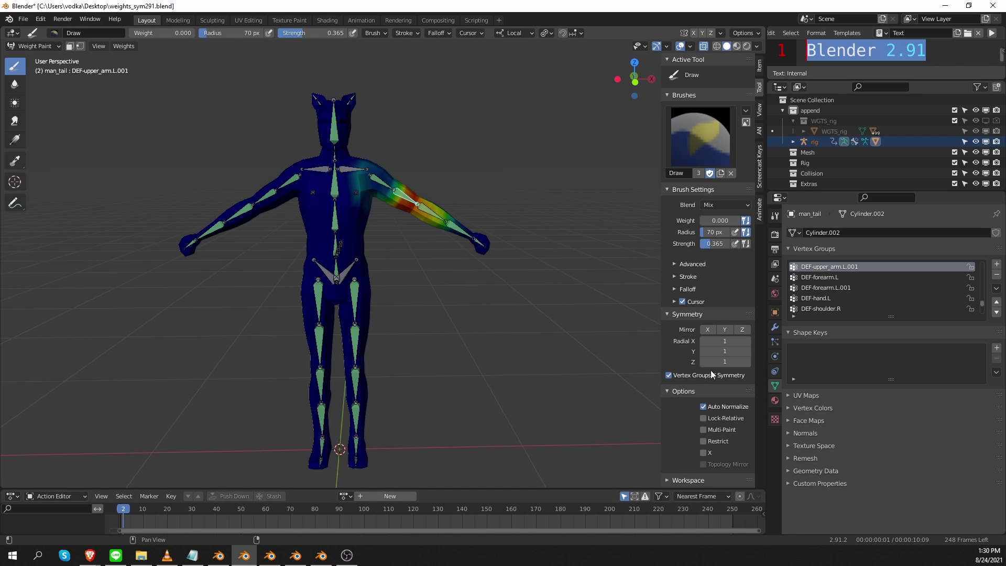
{"action": "left_click", "coordinate": [704, 452]}
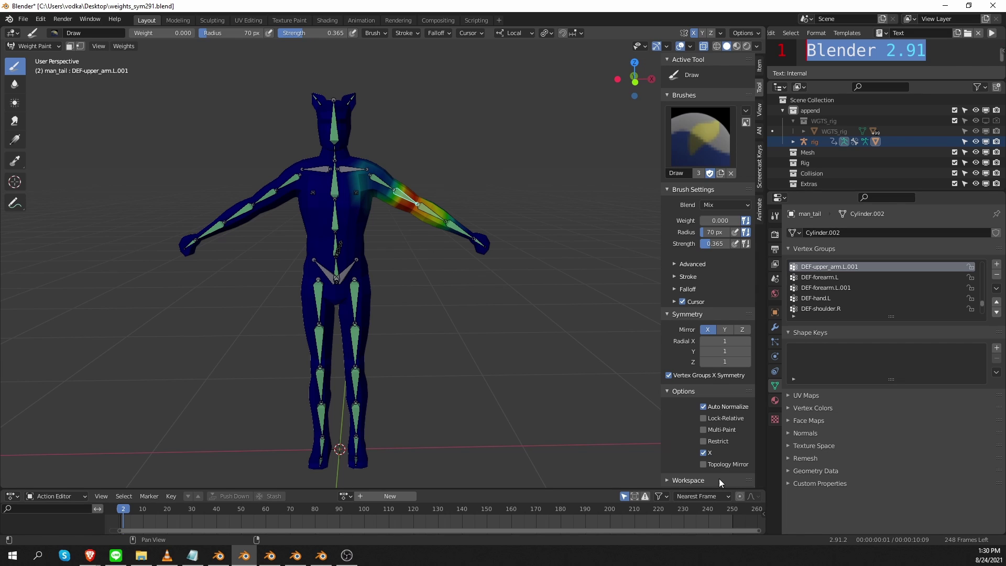
{"action": "left_click", "coordinate": [703, 453]}
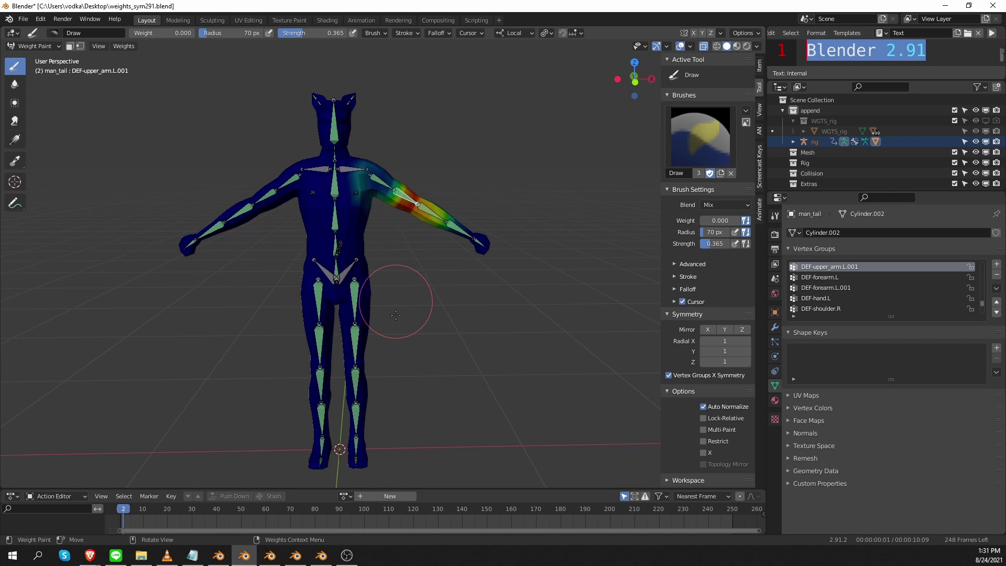
In weights_sym292.blend, select the rig and body mesh and enter Weight Paint mode.
{"action": "left_click", "coordinate": [270, 555]}
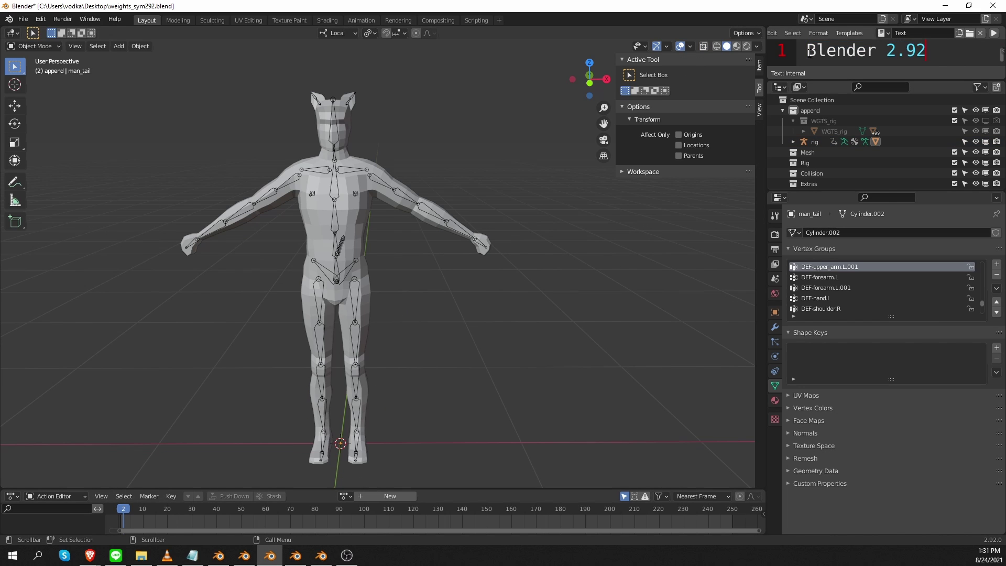
{"action": "left_click", "coordinate": [394, 210]}
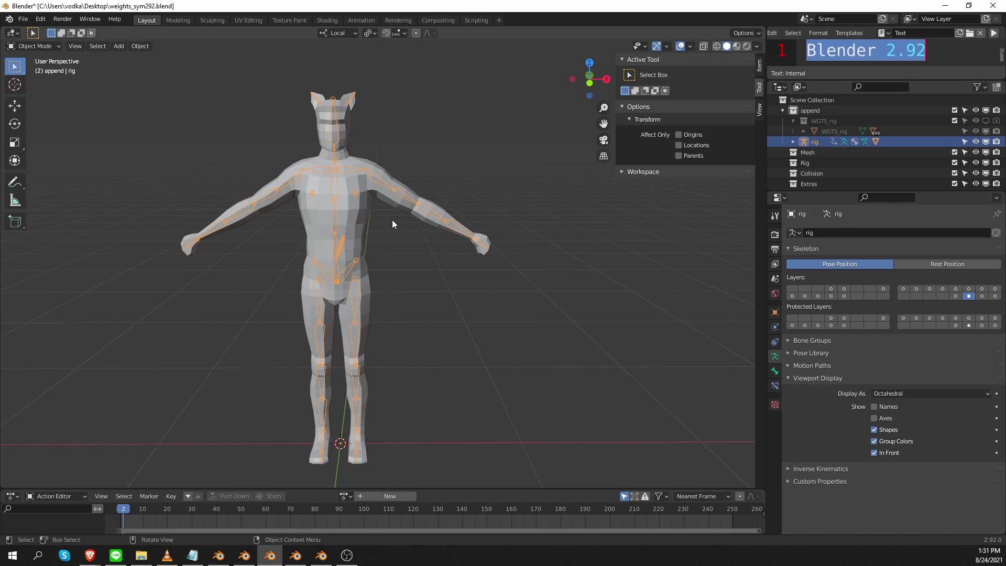
{"action": "left_click", "coordinate": [370, 193], "text": "shift"}
{"action": "key", "text": "ctrl+Tab"}
{"action": "left_click", "coordinate": [357, 218]}
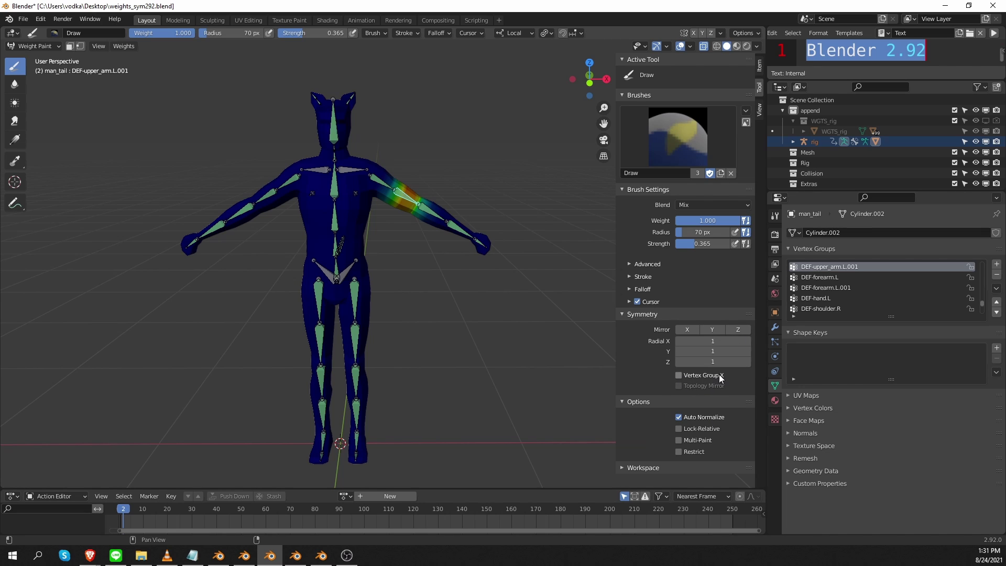
Enable Vertex Group X symmetry in 2.92, then flip between the 2.91 and 2.92 windows to compare.
{"action": "left_click", "coordinate": [679, 375]}
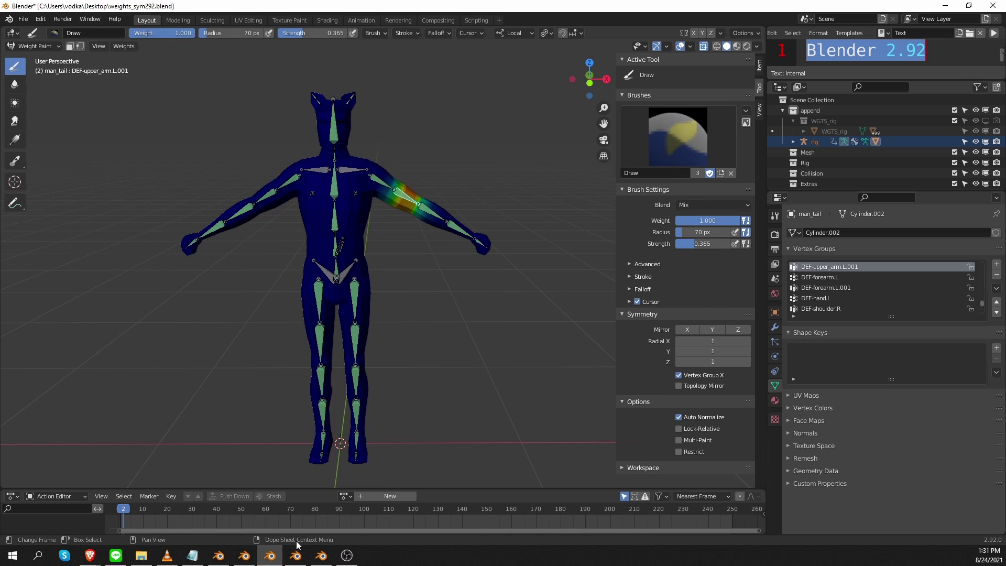
{"action": "left_click", "coordinate": [244, 555]}
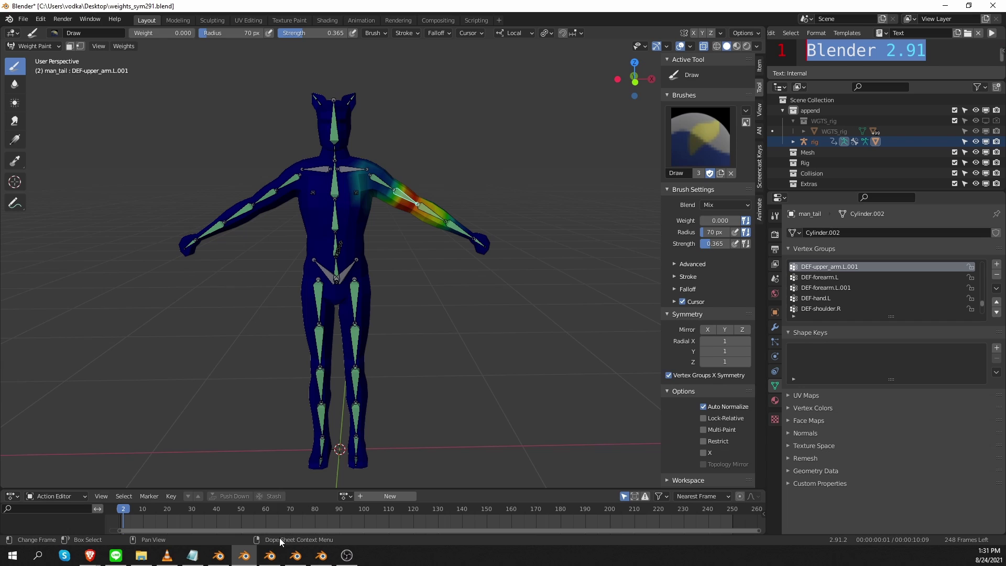
{"action": "left_click", "coordinate": [269, 556]}
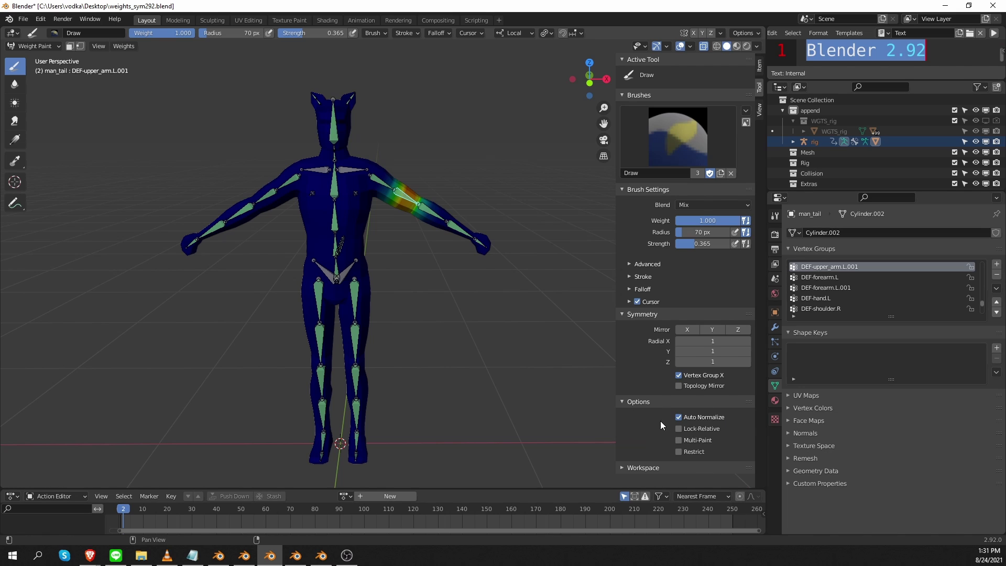
{"action": "key", "text": "alt+Tab"}
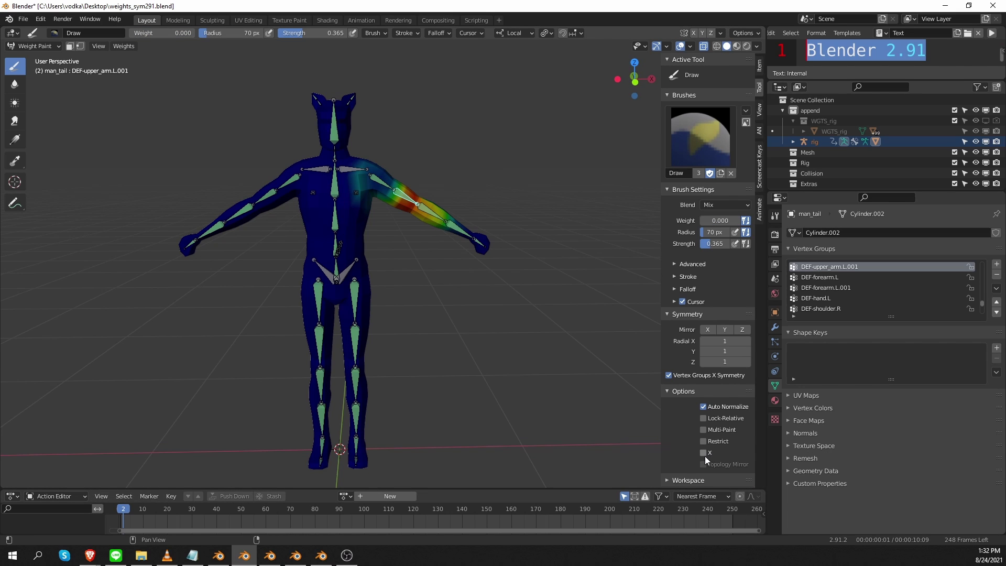
{"action": "key", "text": "alt+Tab"}
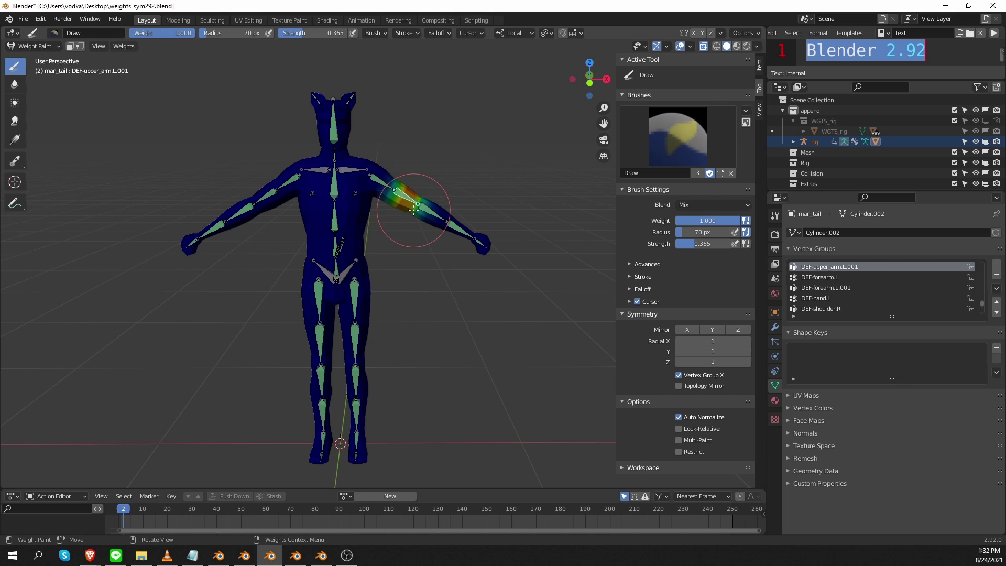
Paint the left upper arm and shoulder, then erase DEF-upper_arm.R.001's shoulder weight at weight 0.
{"action": "mouse_move", "coordinate": [414, 208]}
{"action": "left_mouse_down"}
{"action": "mouse_move", "coordinate": [403, 191]}
{"action": "mouse_move", "coordinate": [377, 181]}
{"action": "mouse_move", "coordinate": [424, 215]}
{"action": "left_mouse_up"}
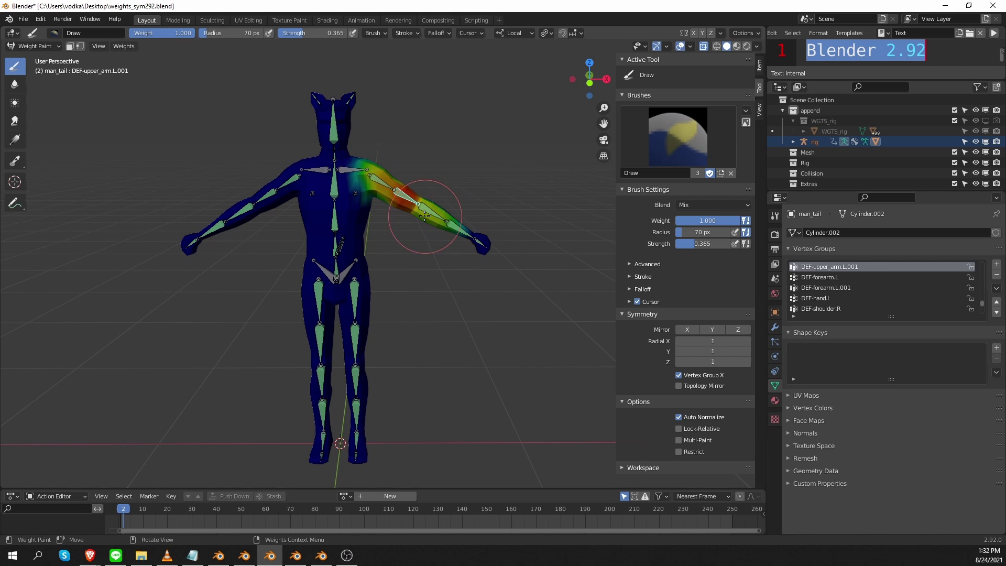
{"action": "left_click", "coordinate": [233, 202], "text": "ctrl"}
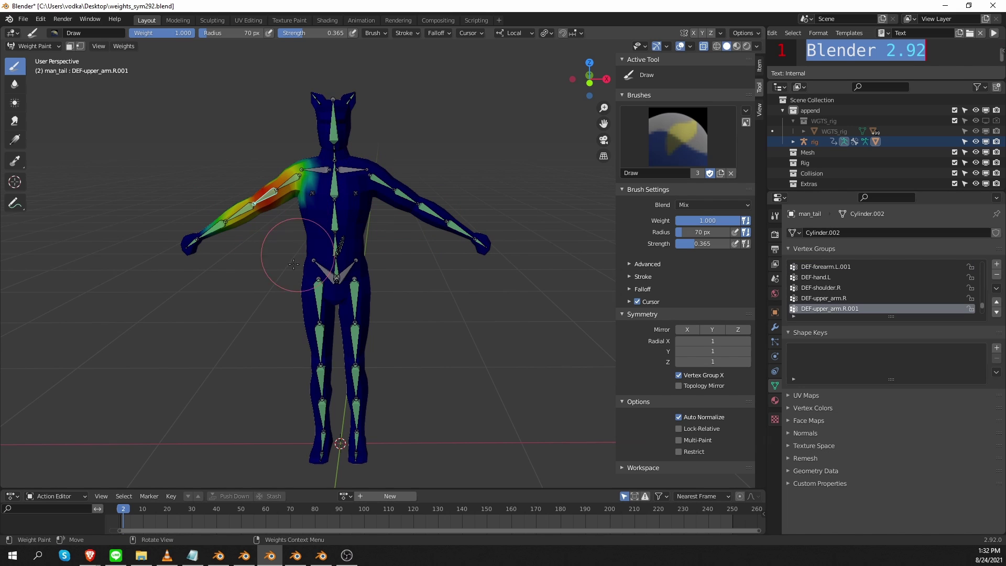
{"action": "left_click_drag", "start_coordinate": [726, 220], "coordinate": [677, 221]}
{"action": "left_click_drag", "start_coordinate": [396, 182], "coordinate": [302, 171]}
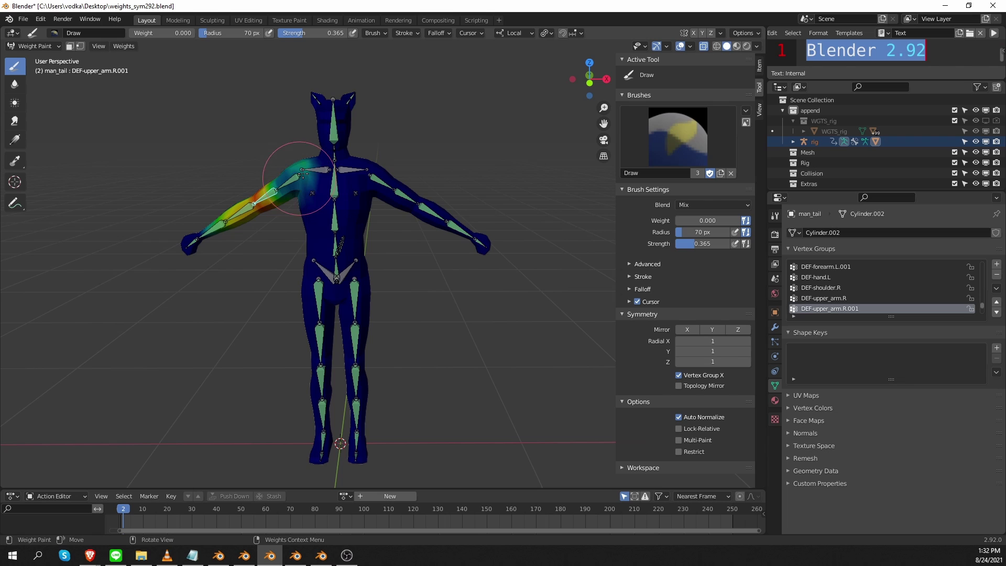
{"action": "left_click", "coordinate": [406, 195], "text": "ctrl"}
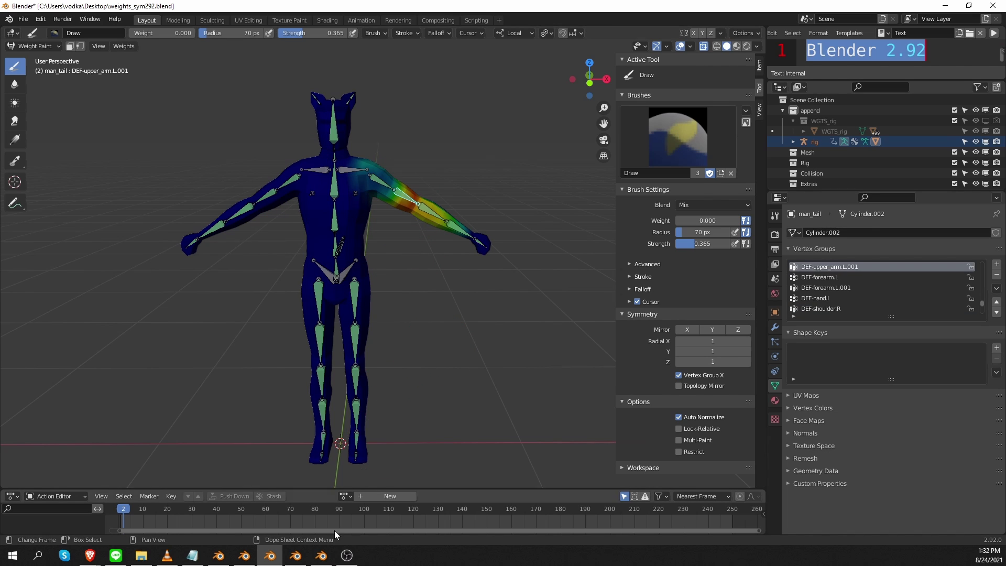
Bring up weights_sym293.blend and highlight its Blender 2.93 version label.
{"action": "left_click", "coordinate": [296, 556]}
{"action": "left_click_drag", "start_coordinate": [807, 50], "coordinate": [926, 50]}
{"action": "middle_click_drag", "start_coordinate": [481, 275], "coordinate": [451, 277]}
Switch man_tail into Weight Paint mode from the Ctrl+Tab pie, showing DEF-upper_arm.L.001 weights.
{"action": "key", "text": "ctrl+Tab"}
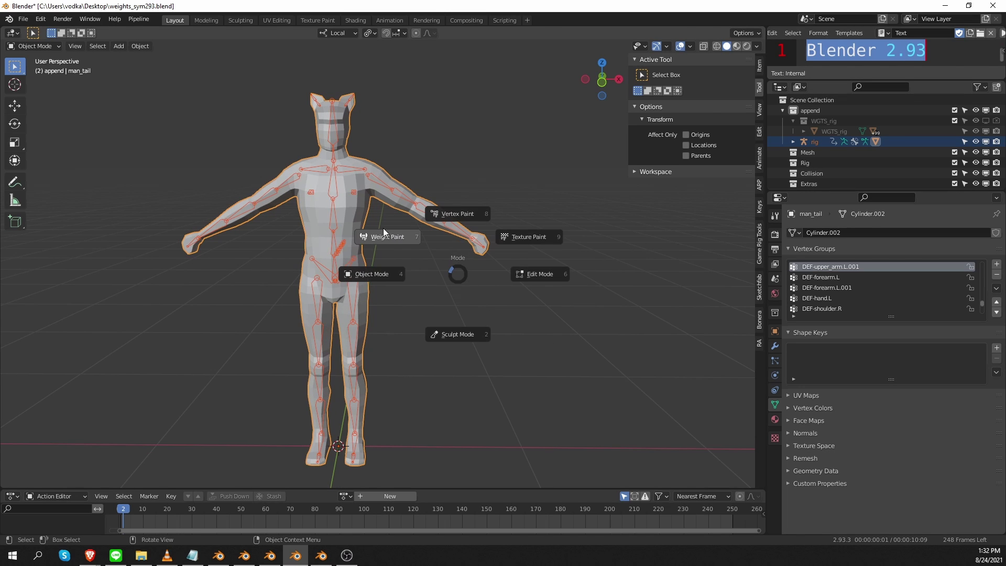
{"action": "left_click", "coordinate": [383, 228]}
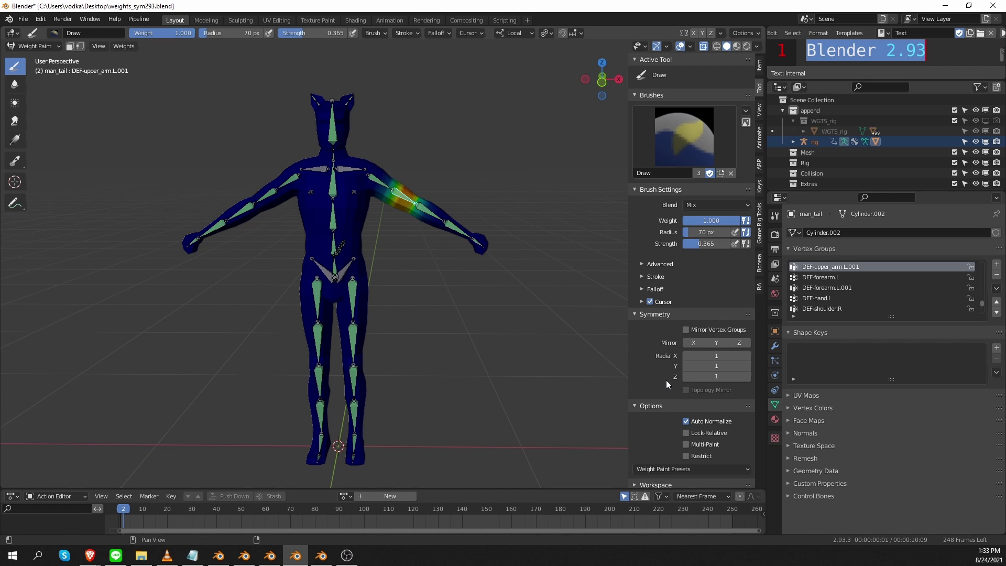
{"action": "left_click", "coordinate": [686, 329]}
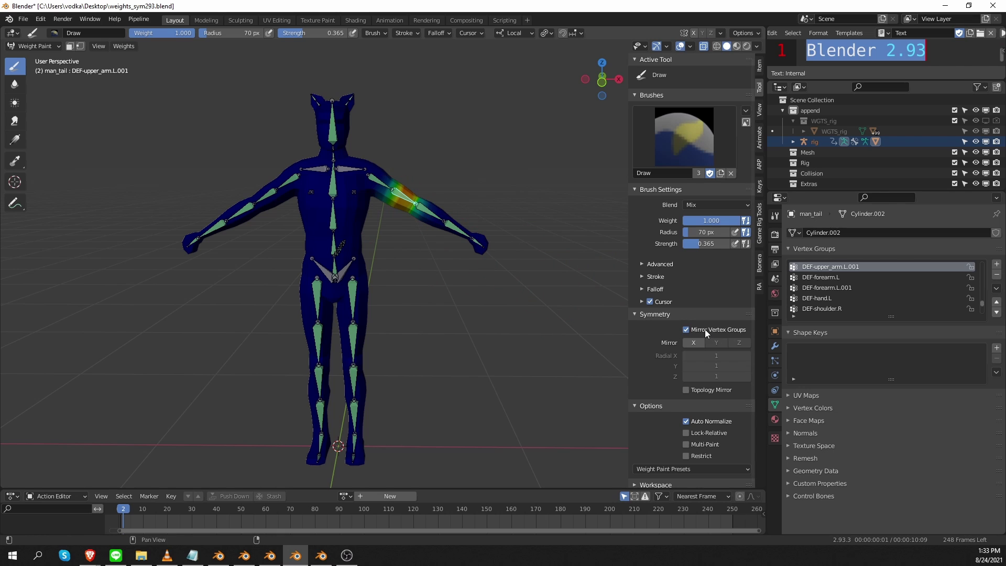
{"action": "mouse_move", "coordinate": [379, 216]}
{"action": "left_mouse_down"}
{"action": "mouse_move", "coordinate": [370, 184]}
{"action": "mouse_move", "coordinate": [438, 236]}
{"action": "left_mouse_up"}
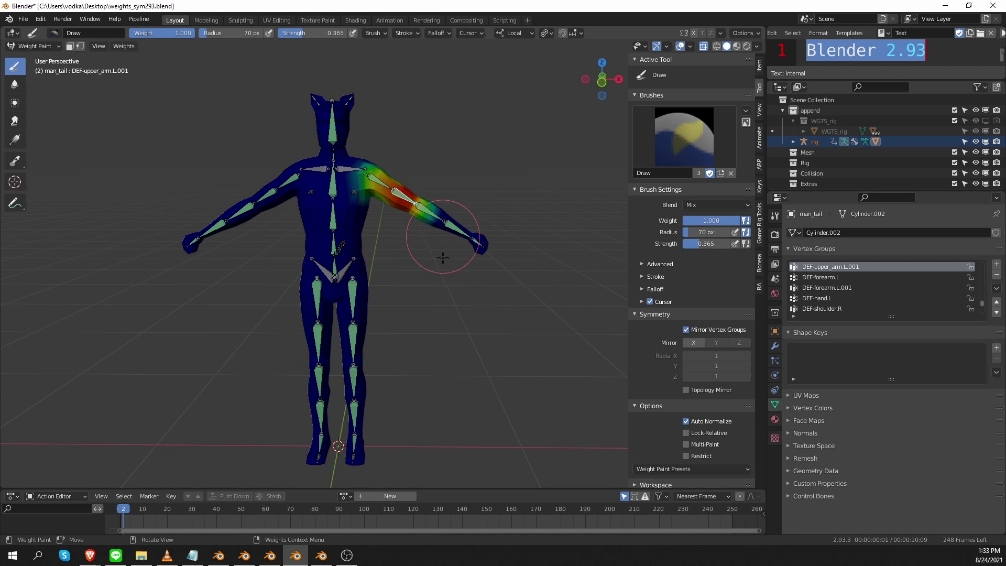
{"action": "left_click", "coordinate": [257, 197], "text": "ctrl"}
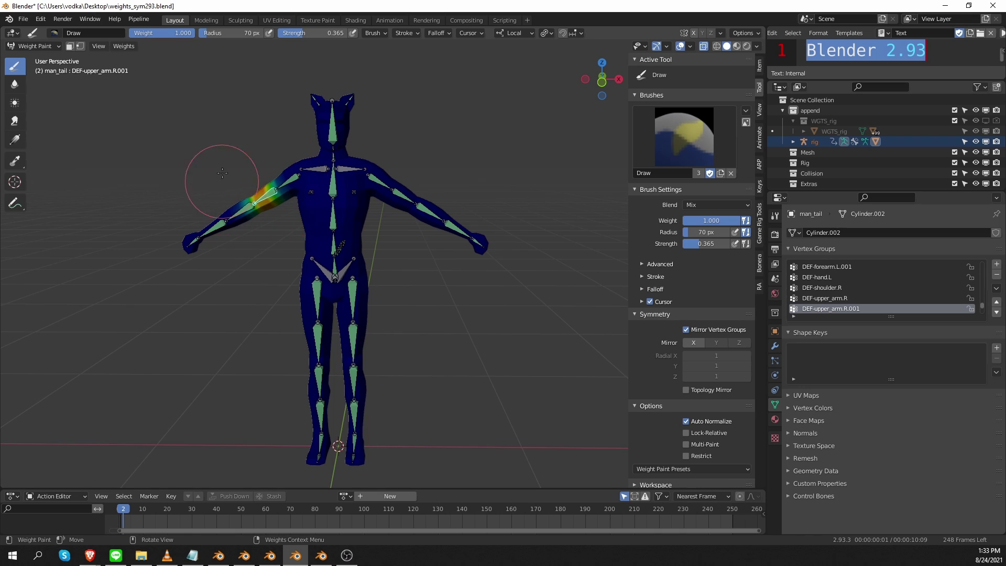
{"action": "left_click", "coordinate": [416, 249], "text": "ctrl"}
{"action": "key", "text": "ctrl+z"}
{"action": "key", "text": "ctrl+z"}
{"action": "key", "text": "ctrl+z"}
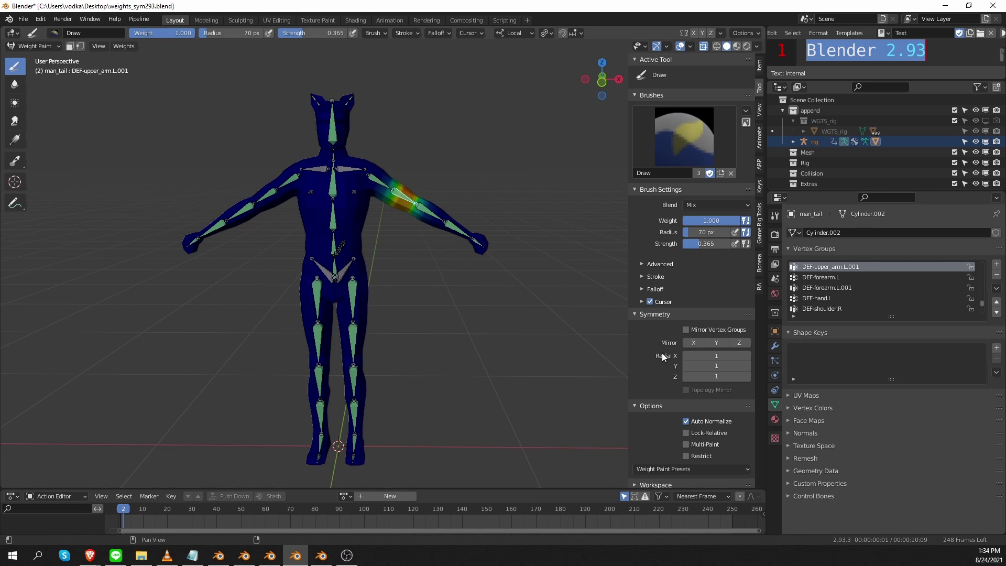
Turn on vertex-group mirroring and X symmetry, then paint weight onto the upper arm and shoulder.
{"action": "left_click", "coordinate": [686, 329]}
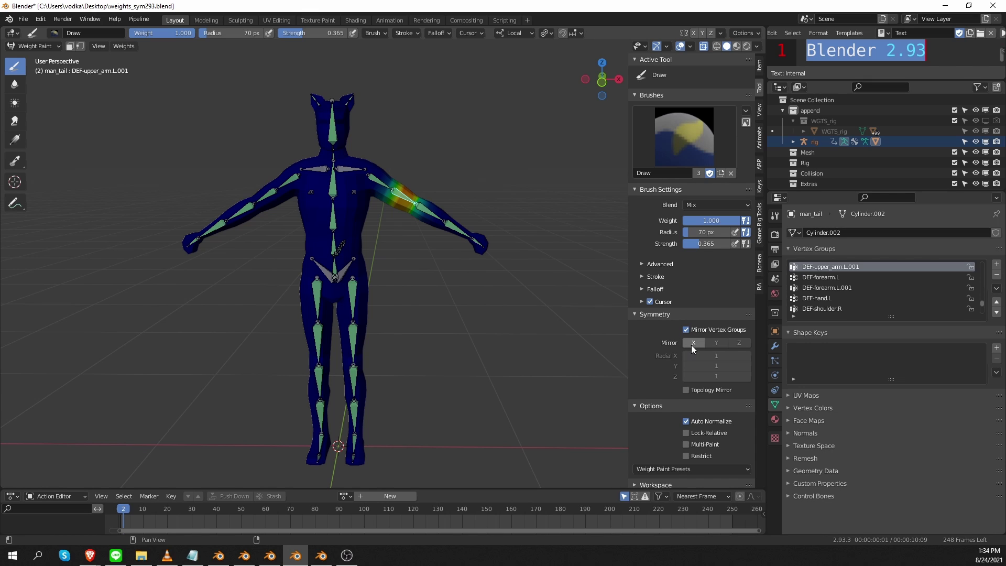
{"action": "left_click", "coordinate": [692, 344]}
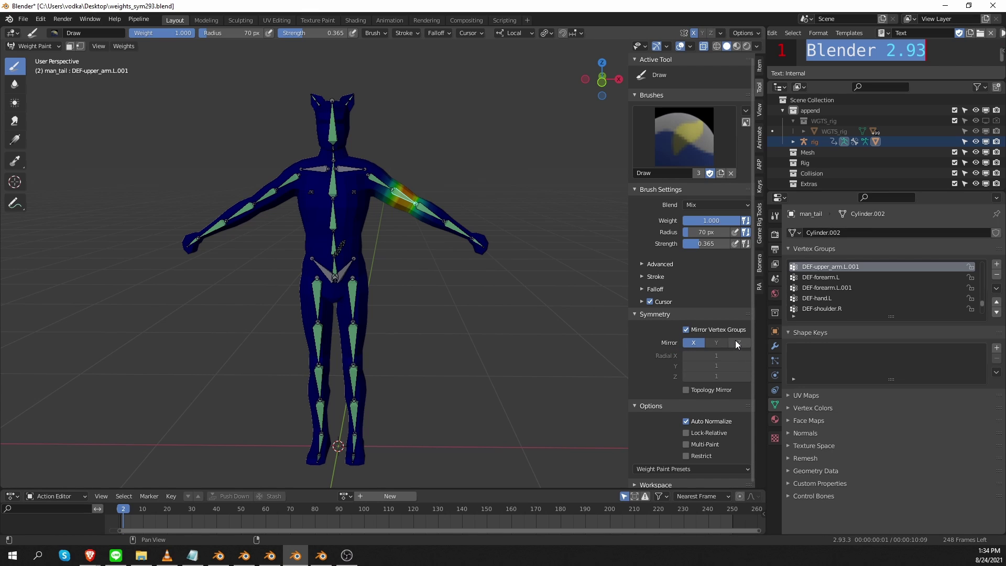
{"action": "mouse_move", "coordinate": [405, 198]}
{"action": "left_mouse_down"}
{"action": "mouse_move", "coordinate": [366, 178]}
{"action": "mouse_move", "coordinate": [461, 242]}
{"action": "left_mouse_up"}
Paint extra shoulder and chest weight on DEF-upper_arm.R.001, then return to DEF-upper_arm.L.001.
{"action": "left_click", "coordinate": [283, 190], "text": "ctrl"}
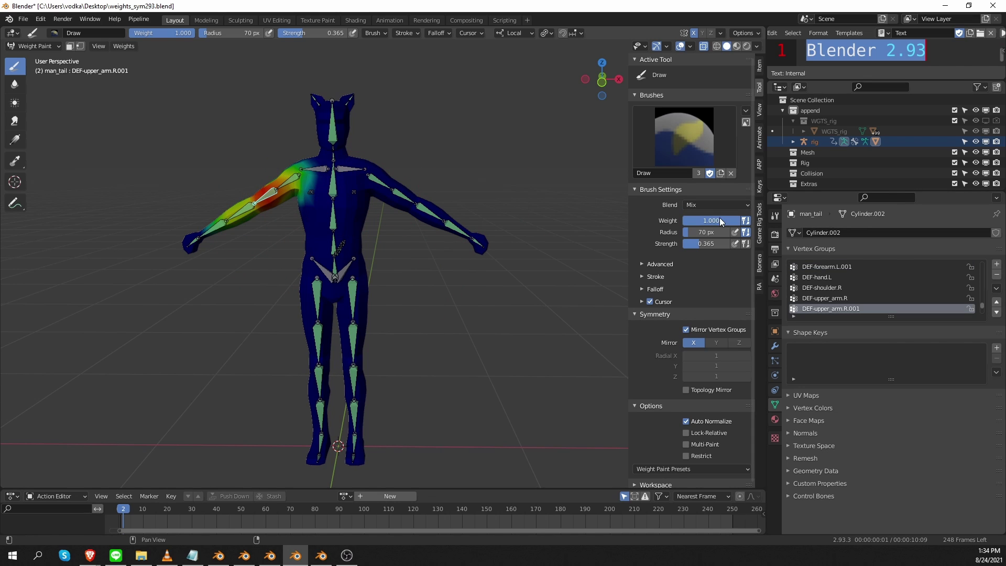
{"action": "left_click_drag", "start_coordinate": [330, 194], "coordinate": [309, 172]}
{"action": "left_click", "coordinate": [409, 206], "text": "ctrl"}
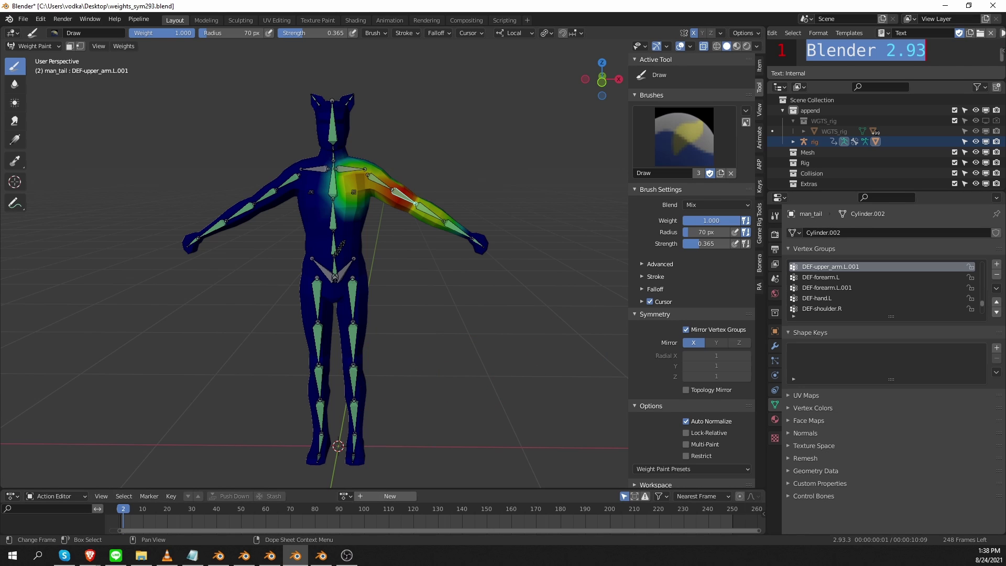
In the Blender 3.0 Alpha window, put man_tail into Weight Paint mode.
{"action": "left_click", "coordinate": [323, 561]}
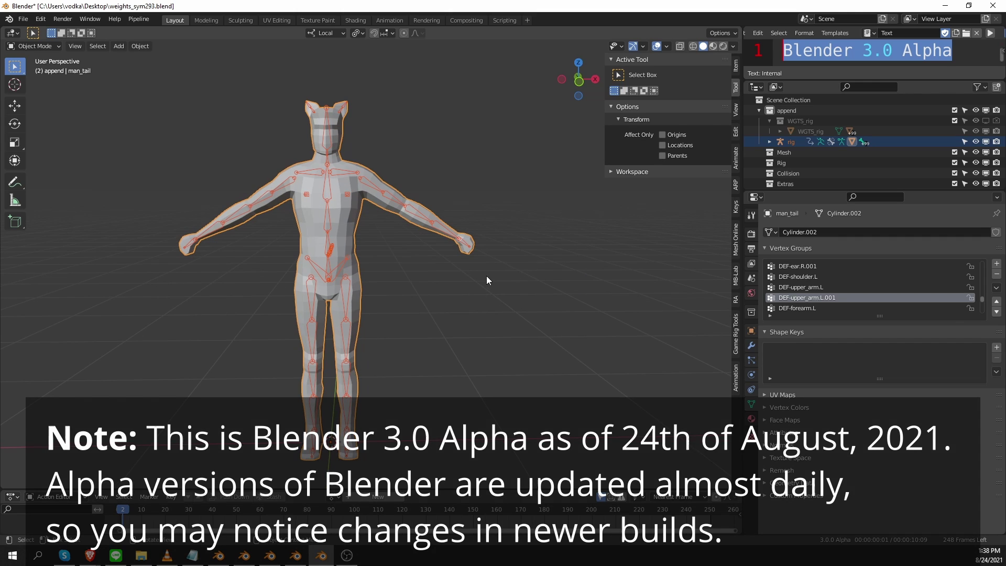
{"action": "key", "text": "ctrl+Tab"}
{"action": "left_click", "coordinate": [410, 231]}
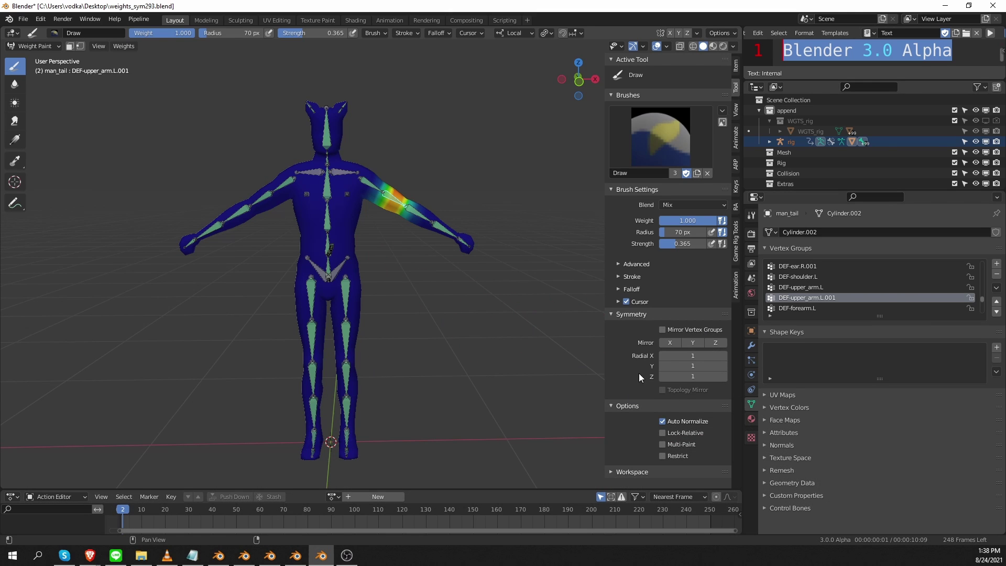
Enable Mirror Vertex Groups and Mirror X, paint the shoulder, then view DEF-upper_arm.R.001.
{"action": "left_click", "coordinate": [663, 329]}
{"action": "left_click", "coordinate": [665, 341]}
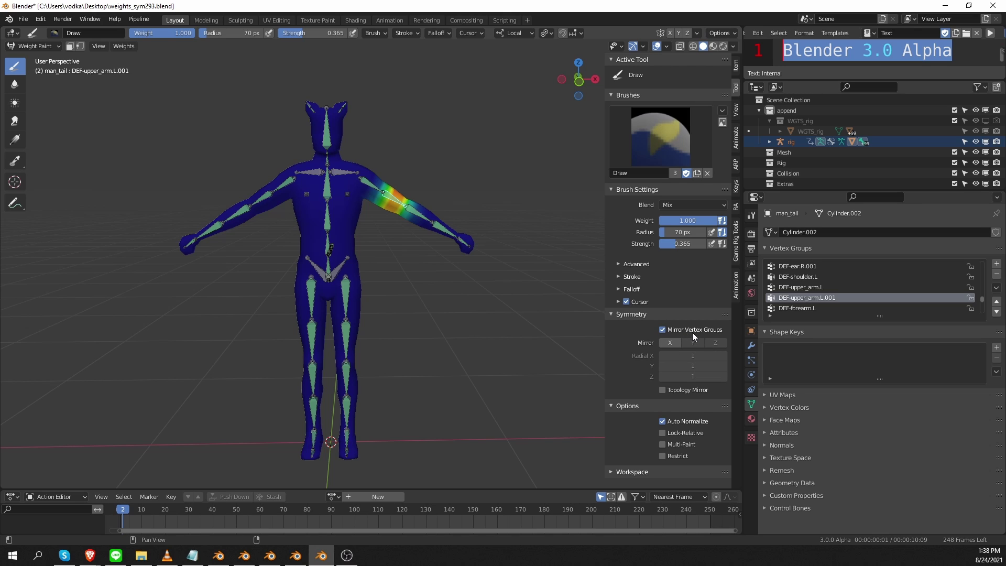
{"action": "left_click", "coordinate": [669, 343]}
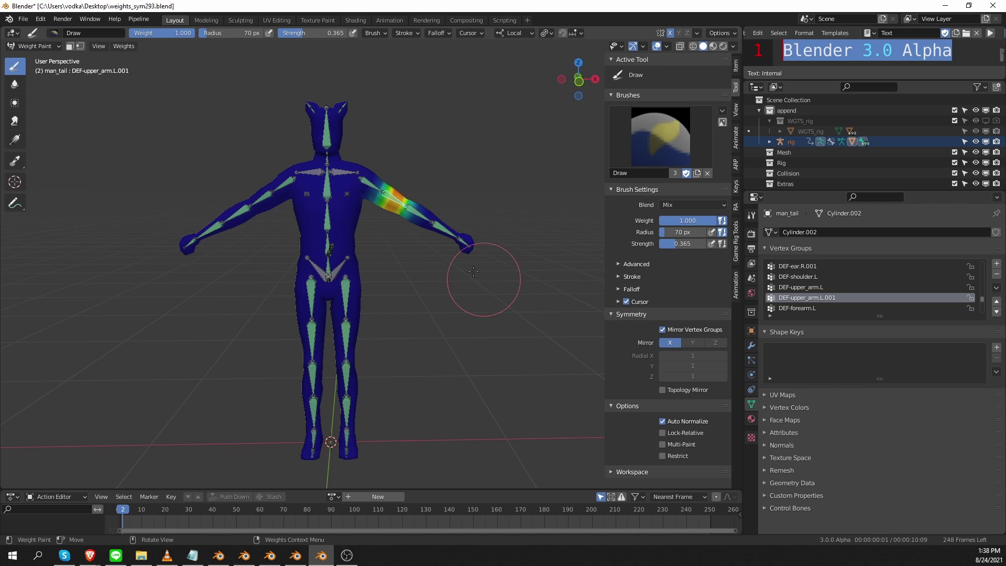
{"action": "mouse_move", "coordinate": [388, 197]}
{"action": "left_mouse_down"}
{"action": "mouse_move", "coordinate": [355, 182]}
{"action": "mouse_move", "coordinate": [385, 193]}
{"action": "mouse_move", "coordinate": [379, 220]}
{"action": "left_mouse_up"}
{"action": "left_click", "coordinate": [275, 200], "text": "ctrl"}
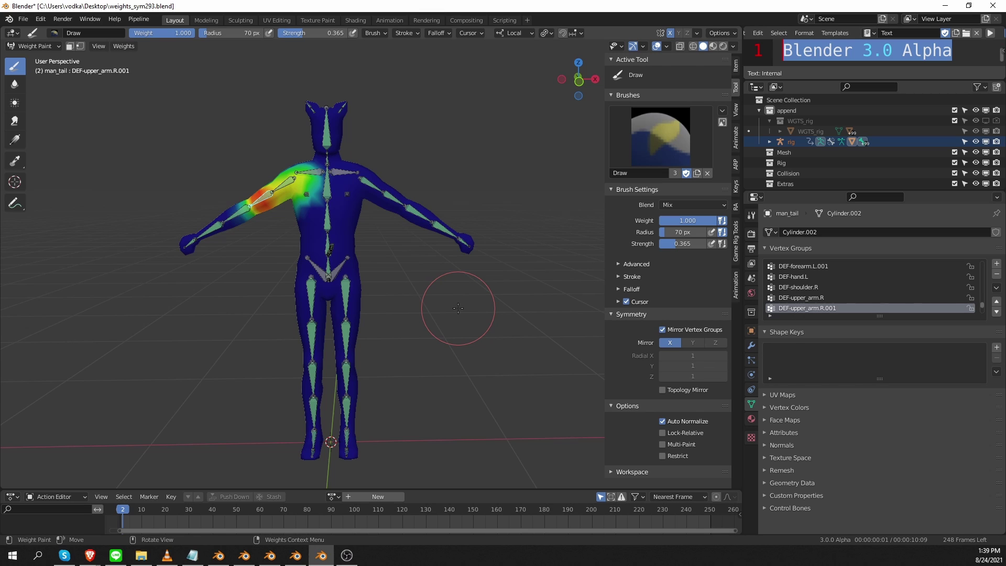
Return man_tail to Object Mode in both 3.0 Alpha and 2.93, with Material Preview shading in 2.93.
{"action": "key", "text": "ctrl+Tab"}
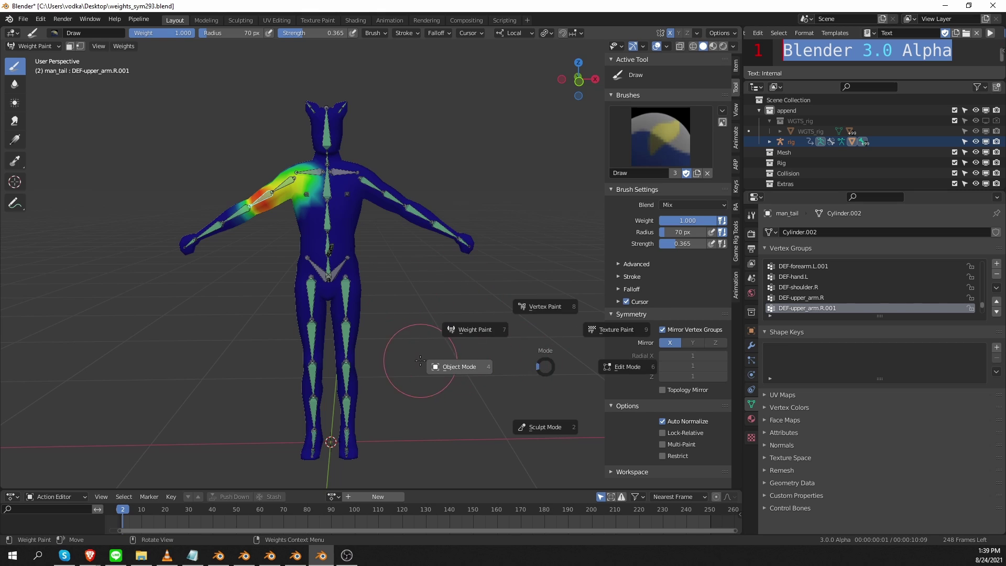
{"action": "left_click", "coordinate": [460, 364]}
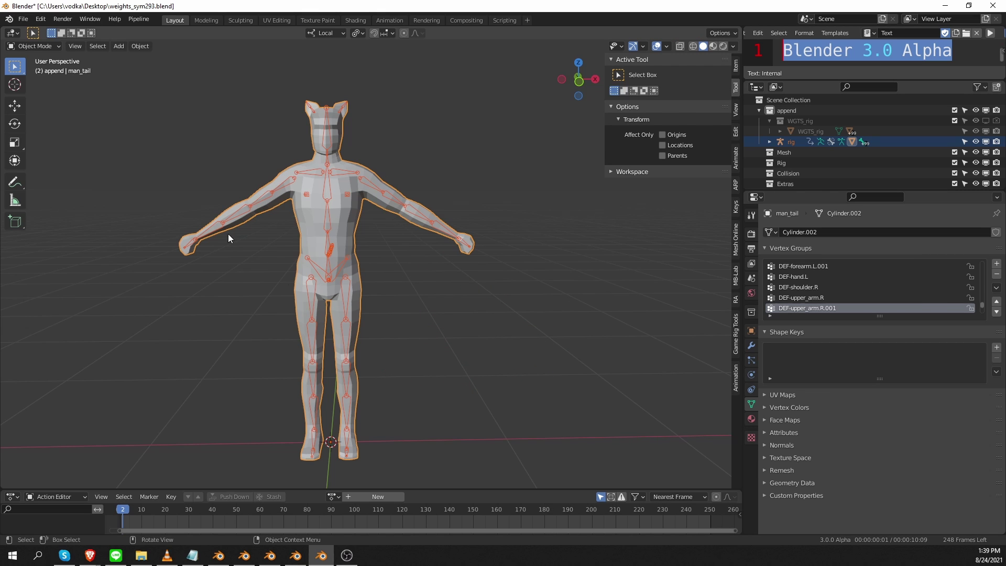
{"action": "left_click", "coordinate": [295, 555]}
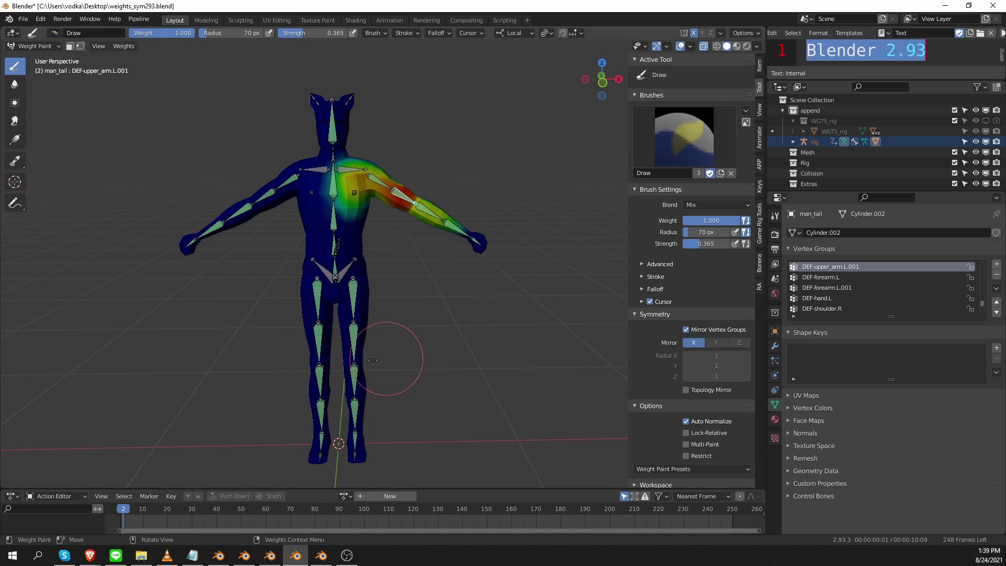
{"action": "key", "text": "ctrl+Tab"}
{"action": "left_click", "coordinate": [293, 303]}
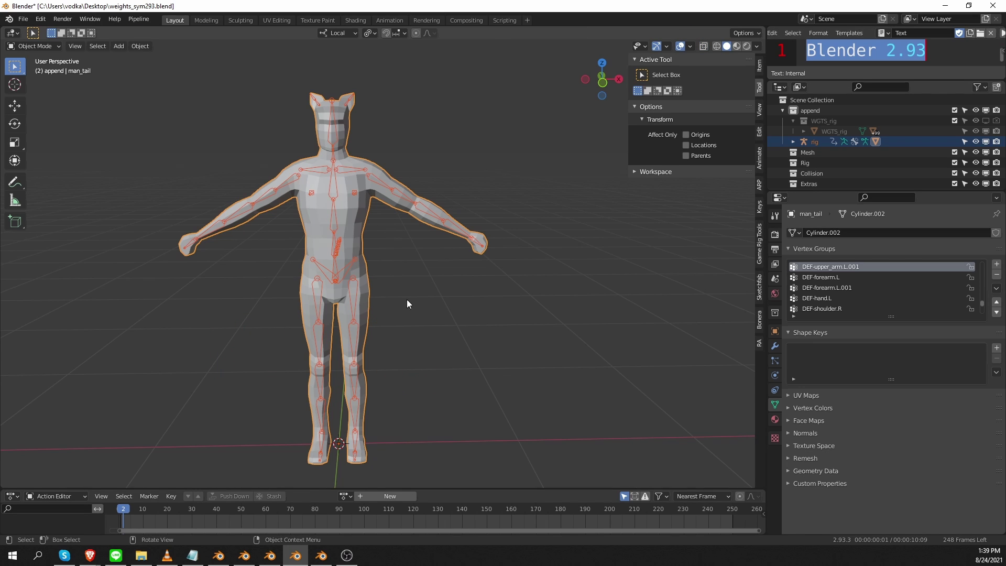
{"action": "left_click", "coordinate": [736, 46]}
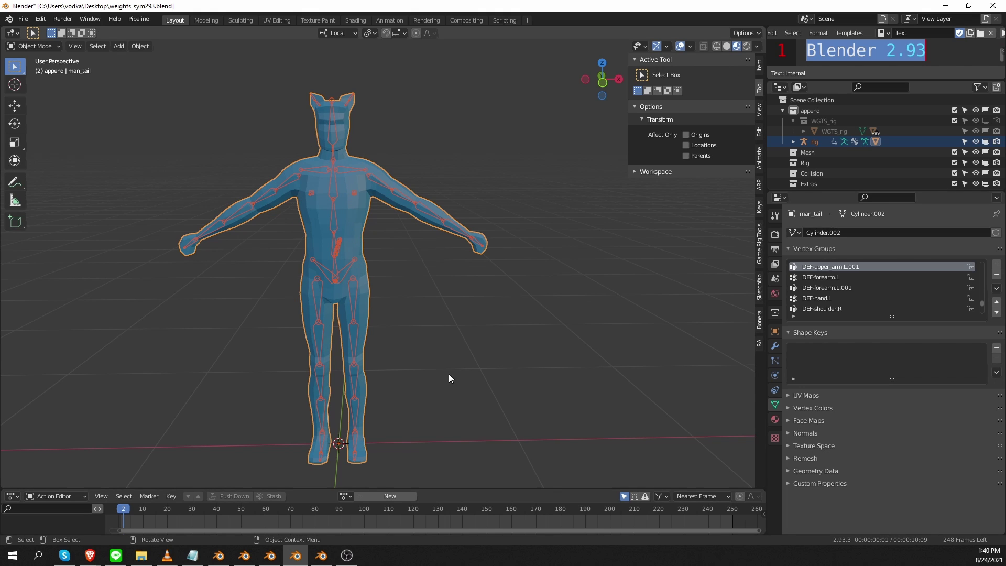
In 2.93, view DEF-upper_arm.R.001 weights in Weight Paint with Solid shading, then switch to 3.0 Alpha.
{"action": "key", "text": "ctrl+Tab"}
{"action": "left_click", "coordinate": [366, 304]}
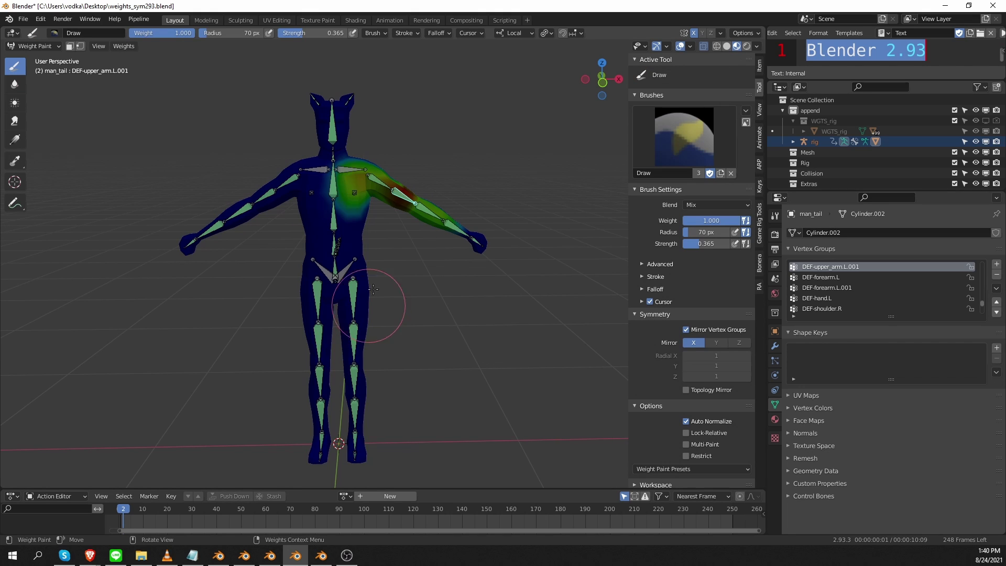
{"action": "left_click", "coordinate": [333, 178], "text": "ctrl"}
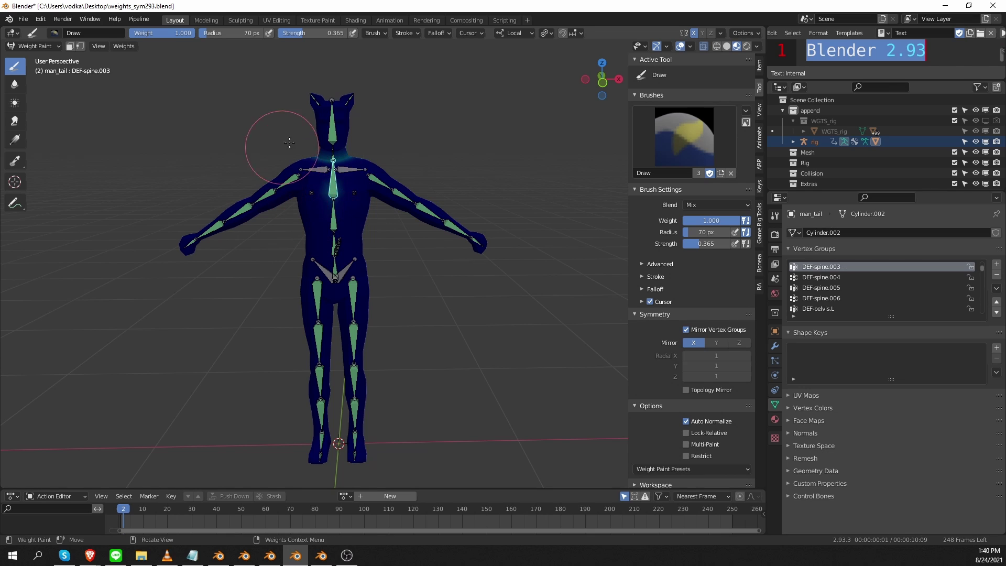
{"action": "left_click", "coordinate": [261, 200], "text": "ctrl"}
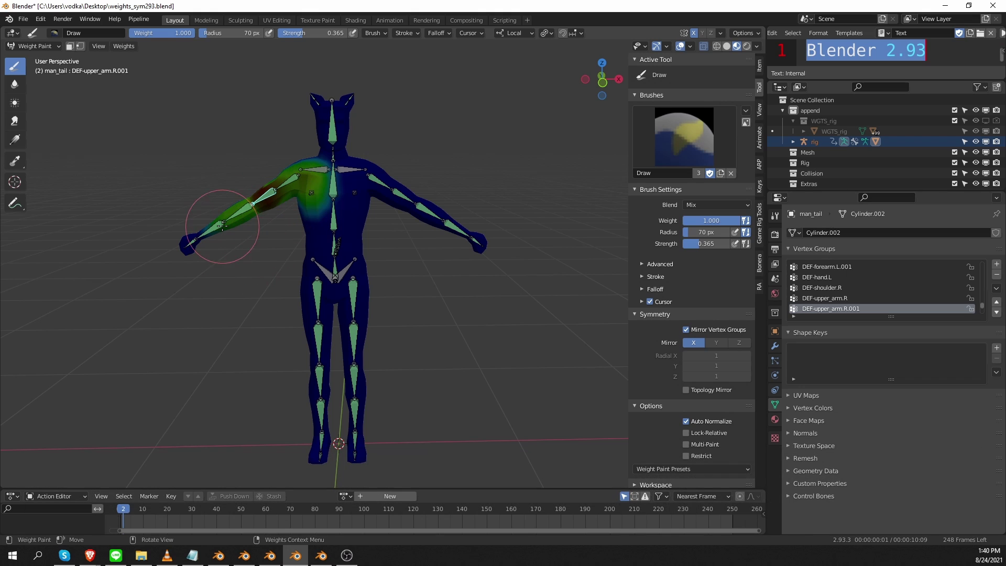
{"action": "left_click", "coordinate": [726, 46]}
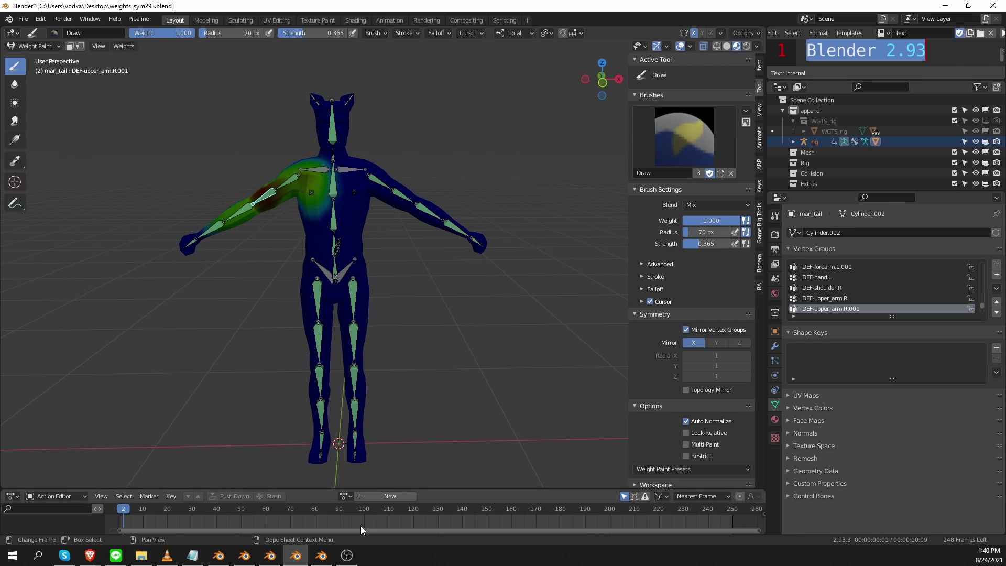
{"action": "left_click", "coordinate": [321, 555]}
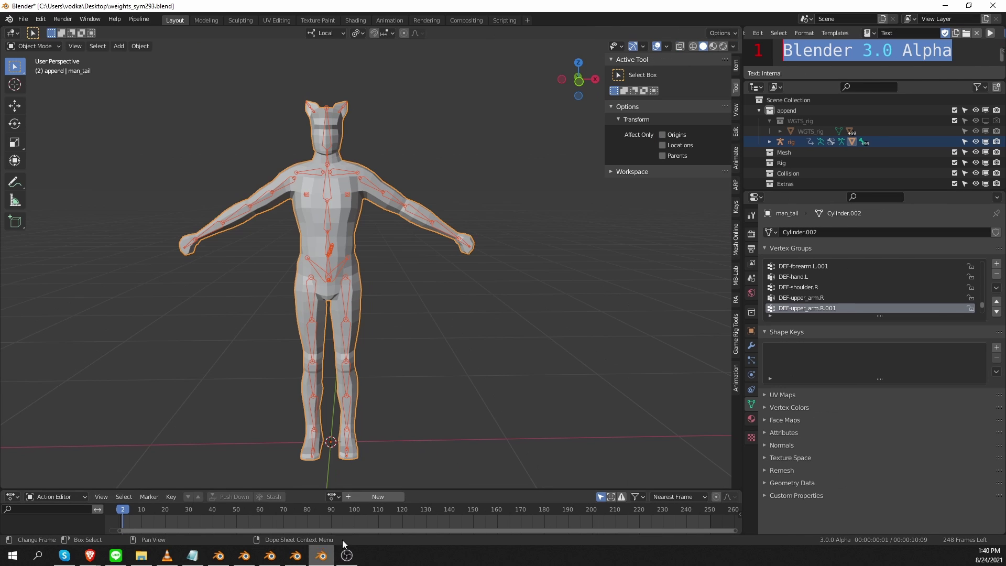
Put 3.0 Alpha's man_tail back in Weight Paint mode, shown with Material Preview shading.
{"action": "left_click", "coordinate": [713, 45]}
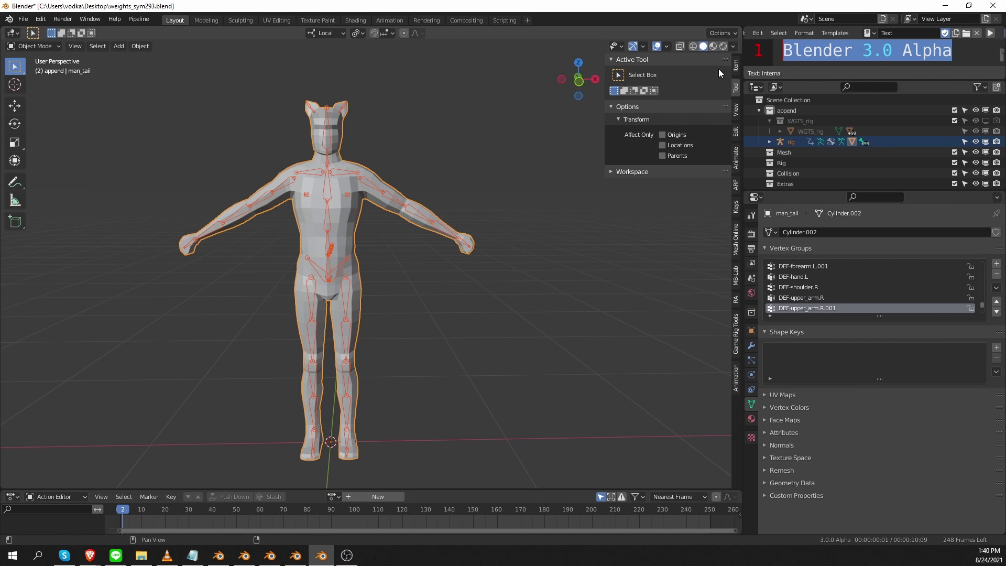
{"action": "left_click", "coordinate": [703, 47]}
{"action": "key", "text": "ctrl+Tab"}
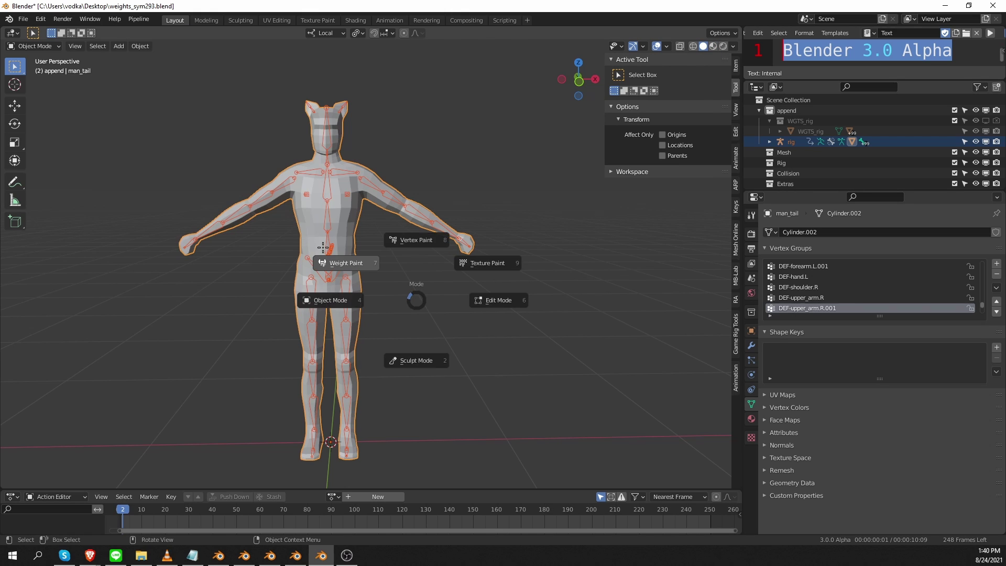
{"action": "left_click", "coordinate": [338, 244]}
{"action": "left_click", "coordinate": [713, 47]}
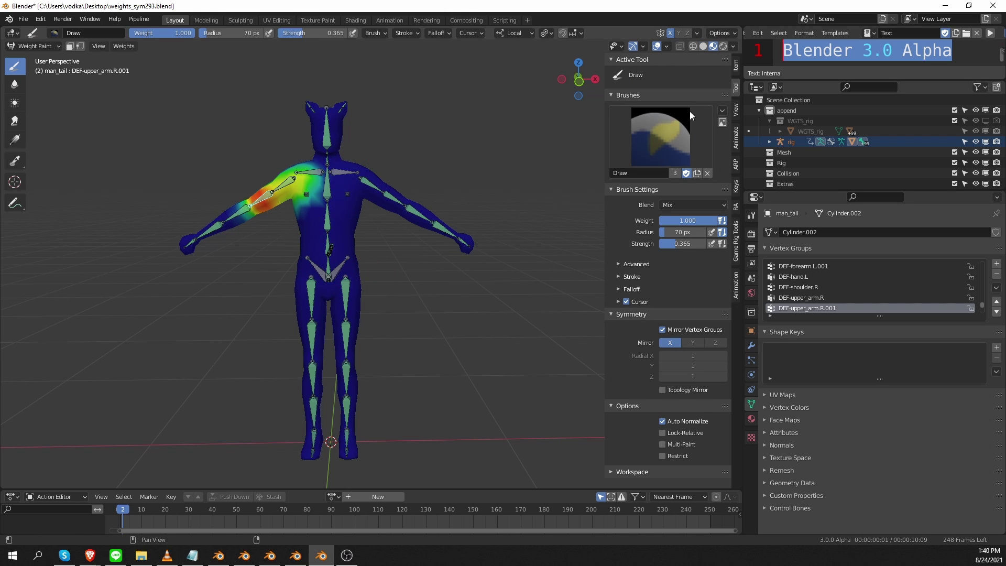